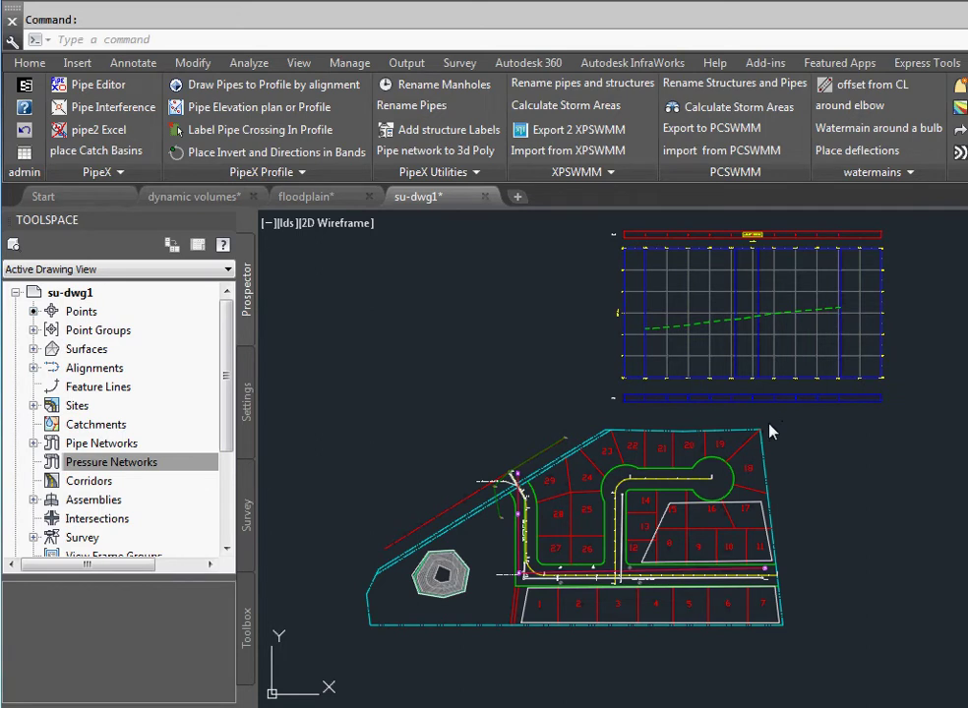
# Offset a watermain line -4.000 from the cul-de-sac road centreline alignment.
pyautogui.click(872, 89)
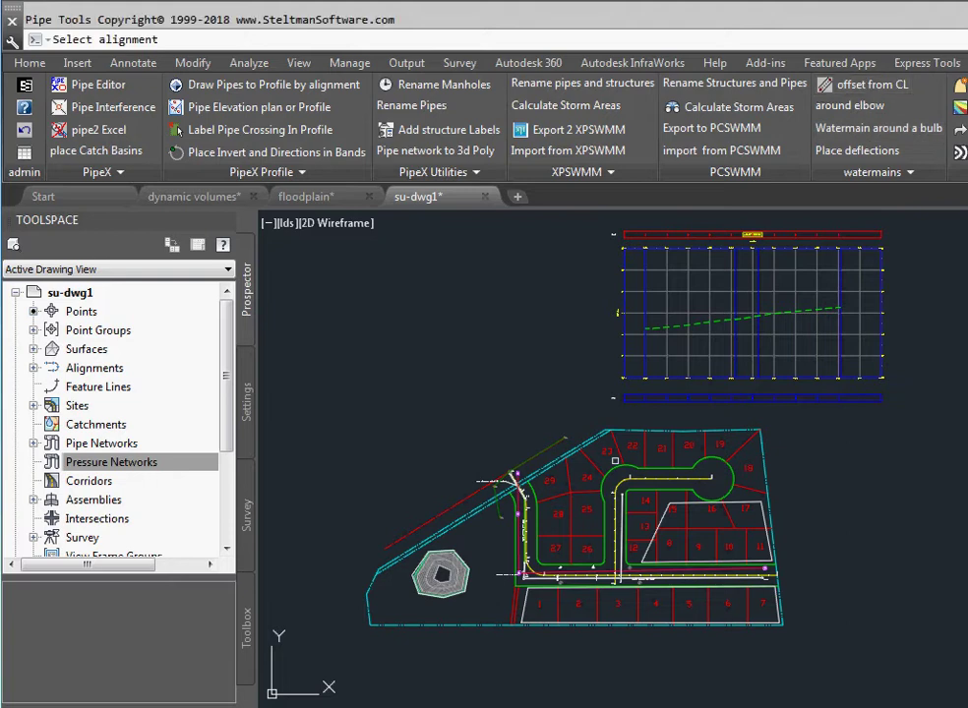
pyautogui.click(660, 477)
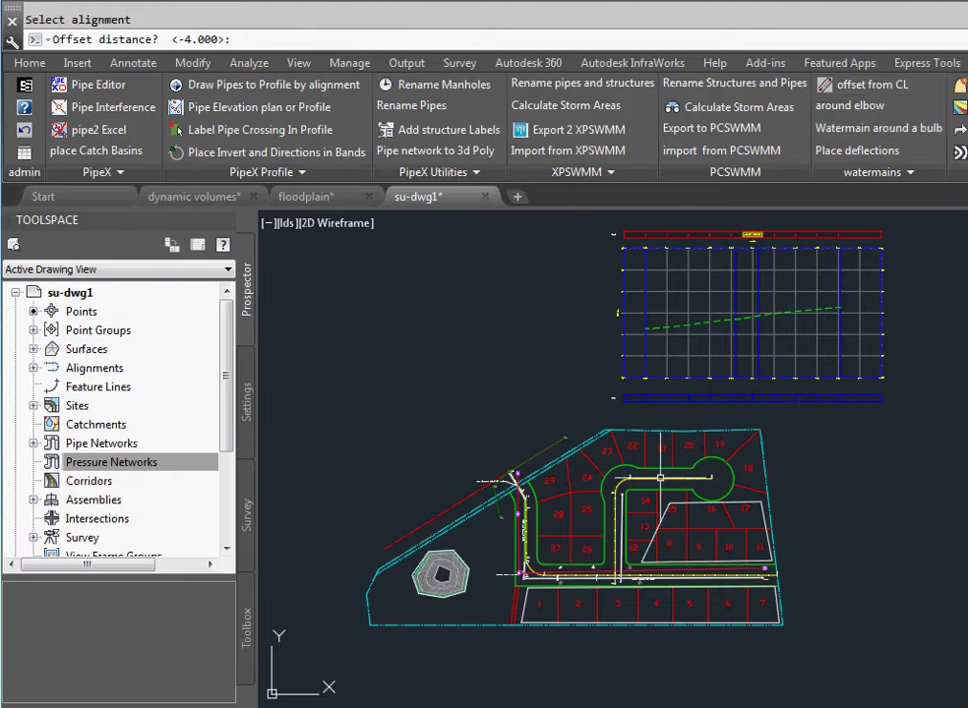
pyautogui.press('Return')
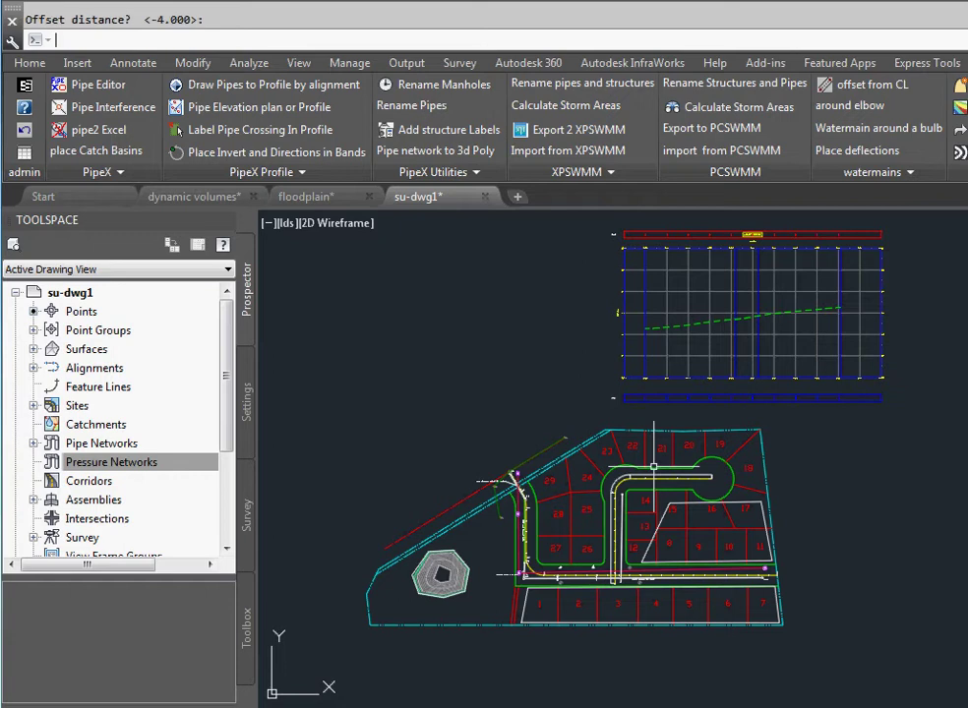
pyautogui.scroll(4, 654, 472)
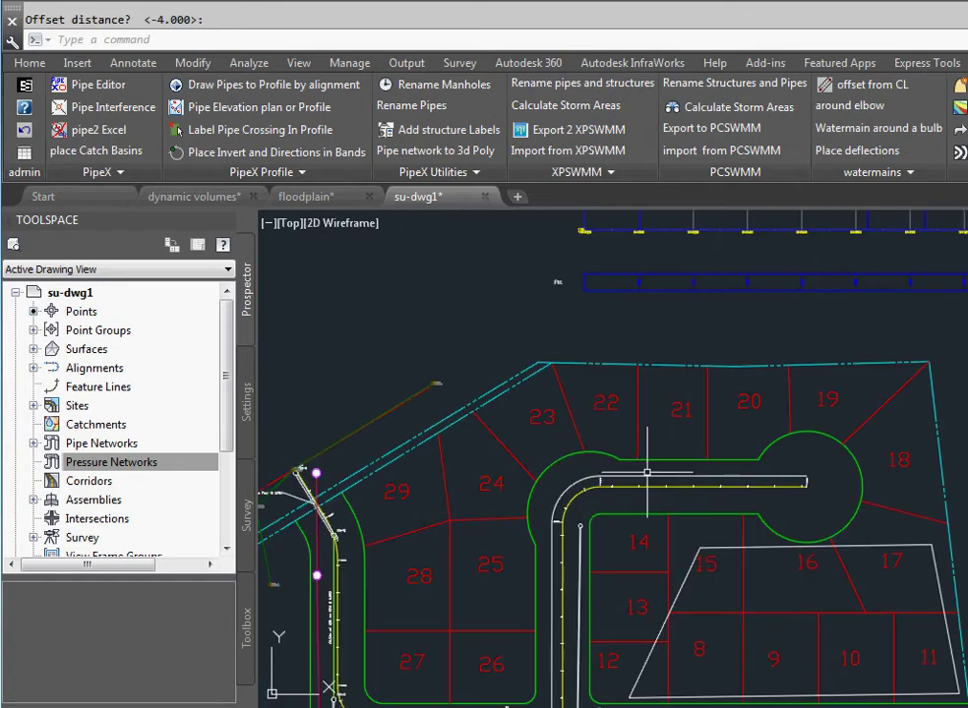
# Route the watermain around the bulb at radii 17/12, using the bulb centre and both curb return rears.
pyautogui.click(848, 105)
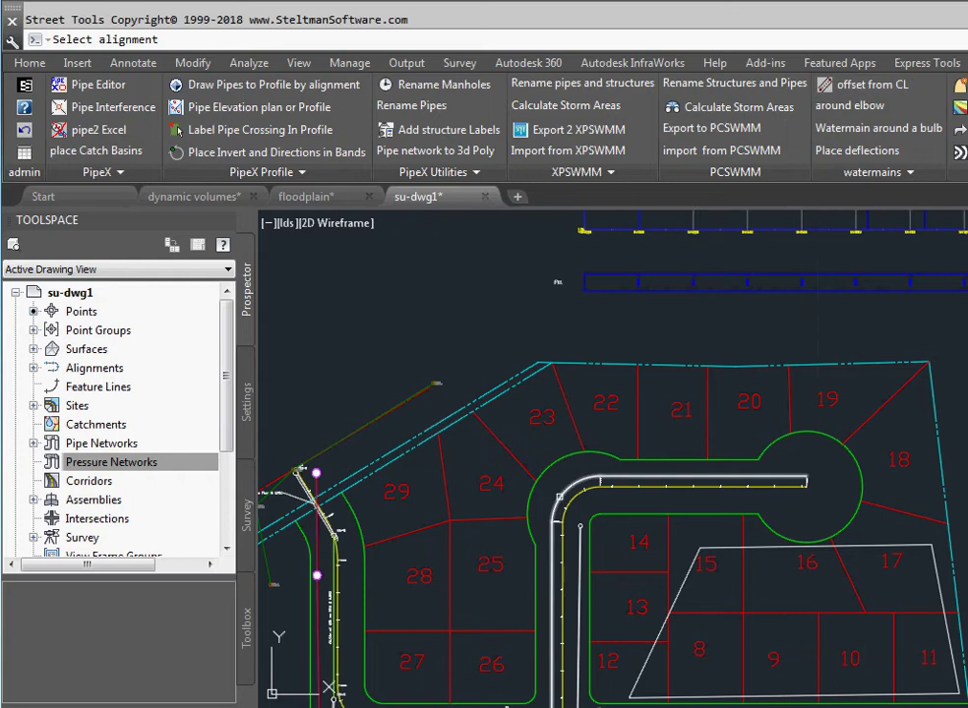
pyautogui.click(576, 497)
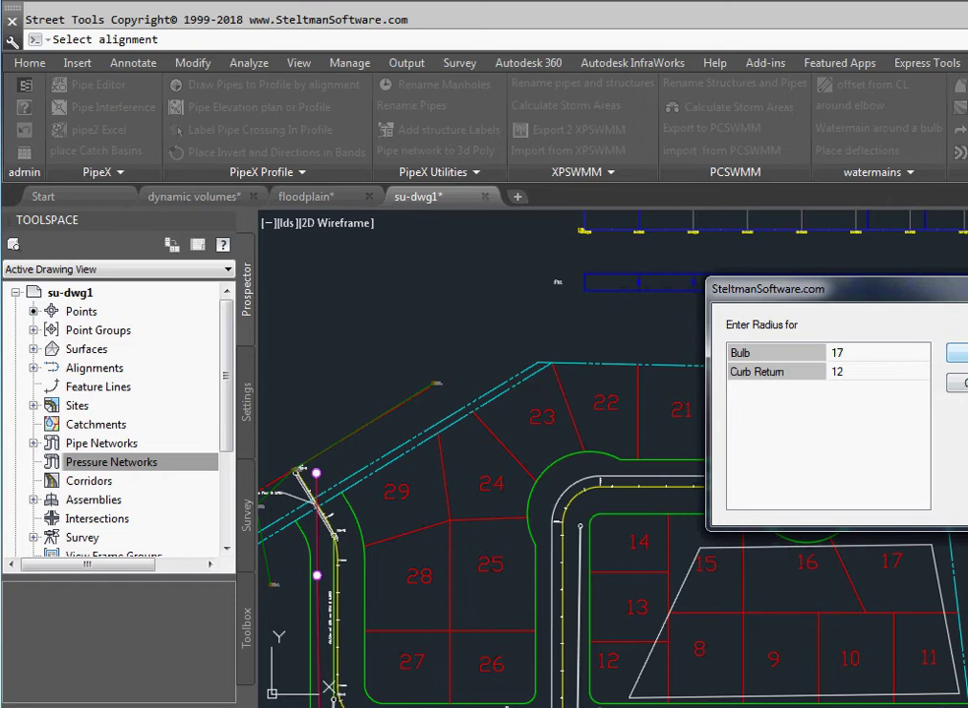
pyautogui.press('Return')
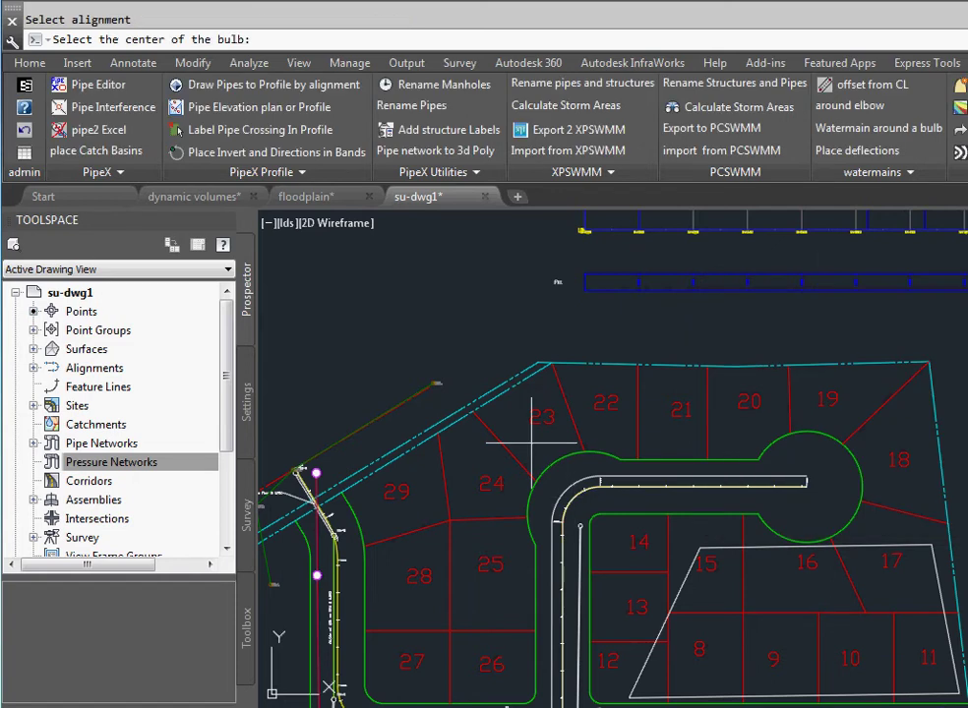
pyautogui.write('cen')
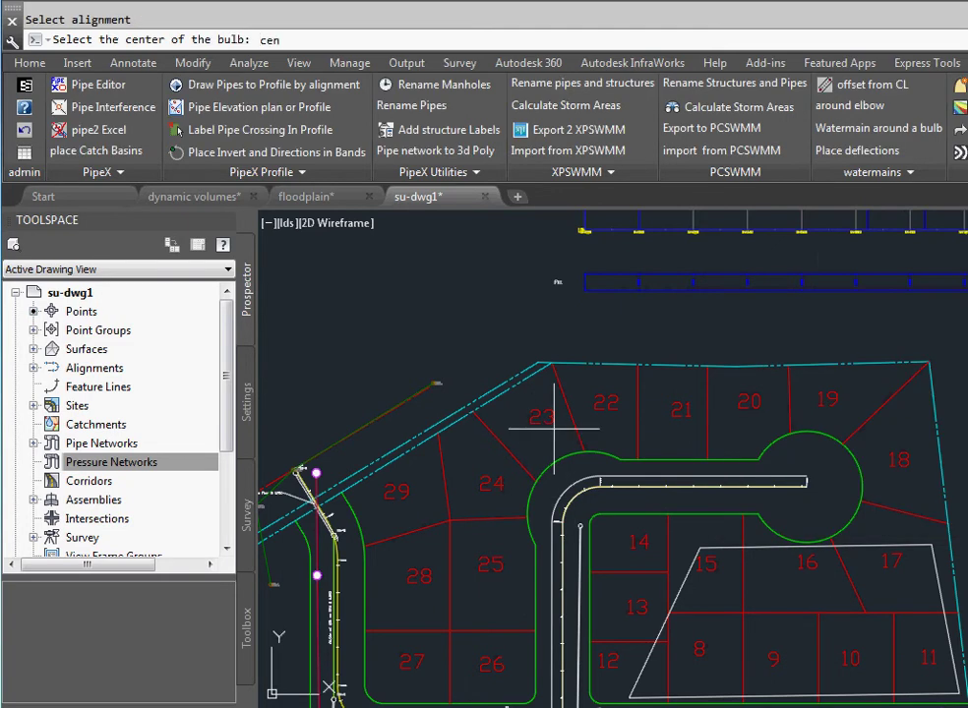
pyautogui.press('Return')
pyautogui.click(574, 445)
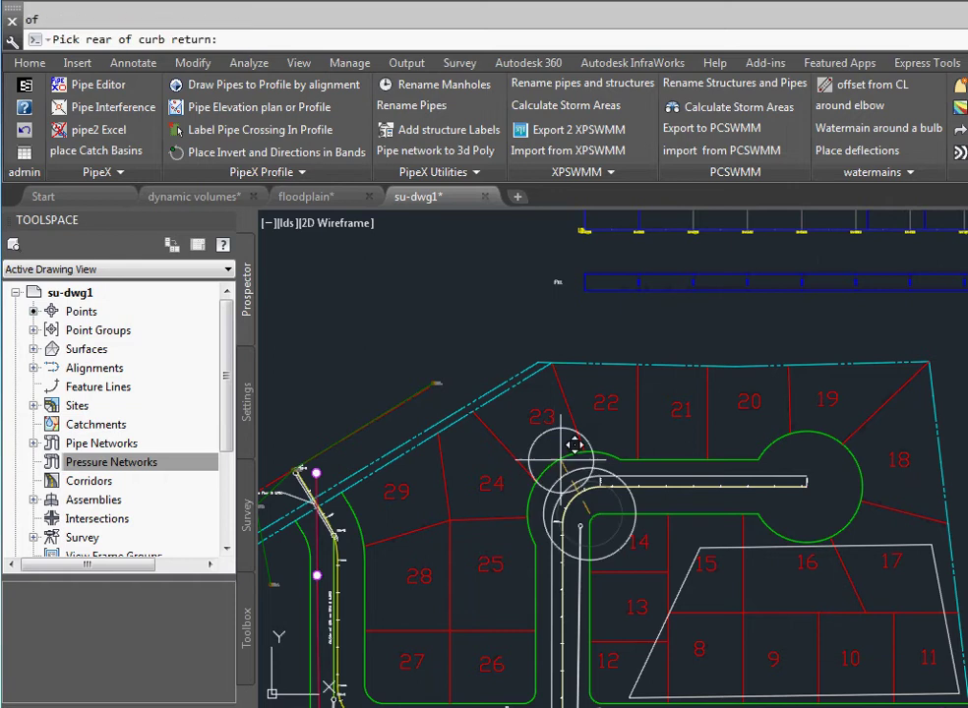
pyautogui.click(523, 556)
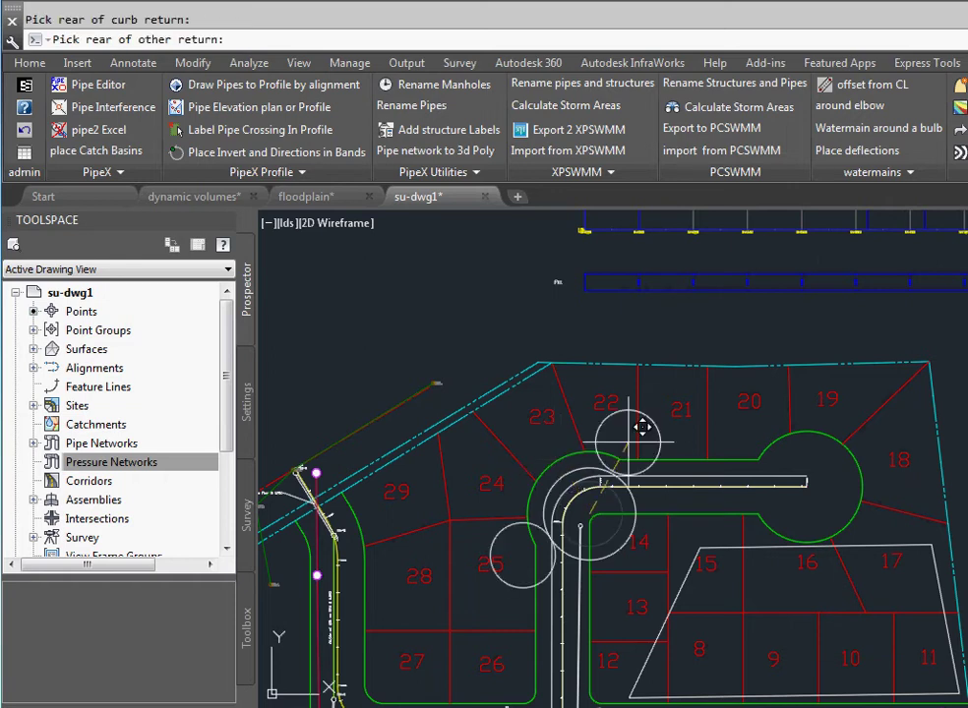
pyautogui.click(640, 429)
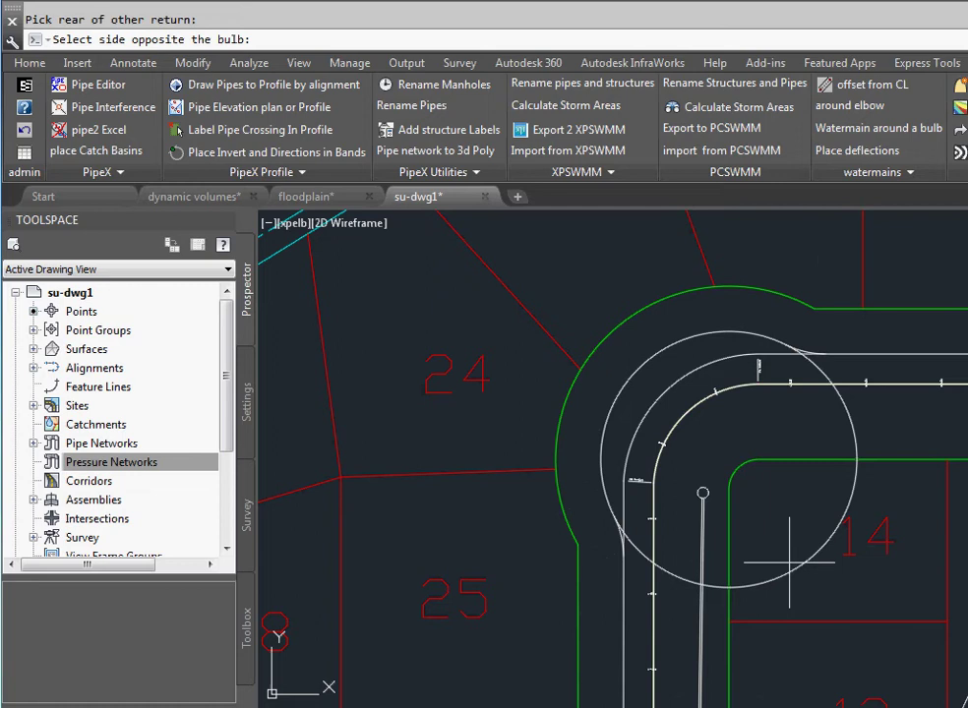
pyautogui.click(814, 544)
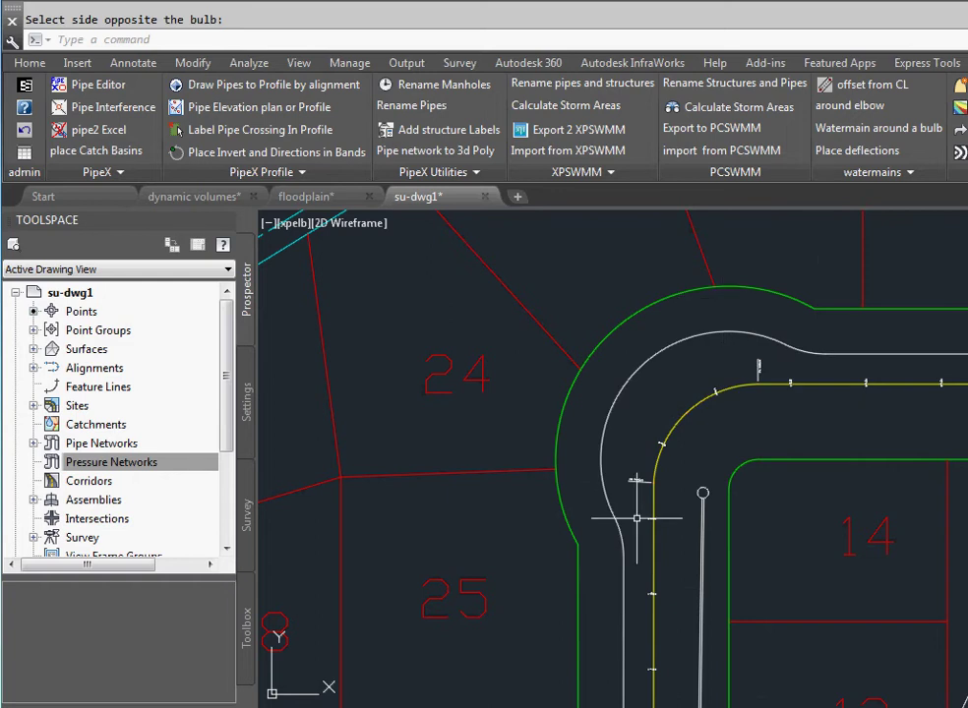
# Join the curved watermain and the lower straight segment with PEDIT Multiple into one polyline.
pyautogui.write('p')
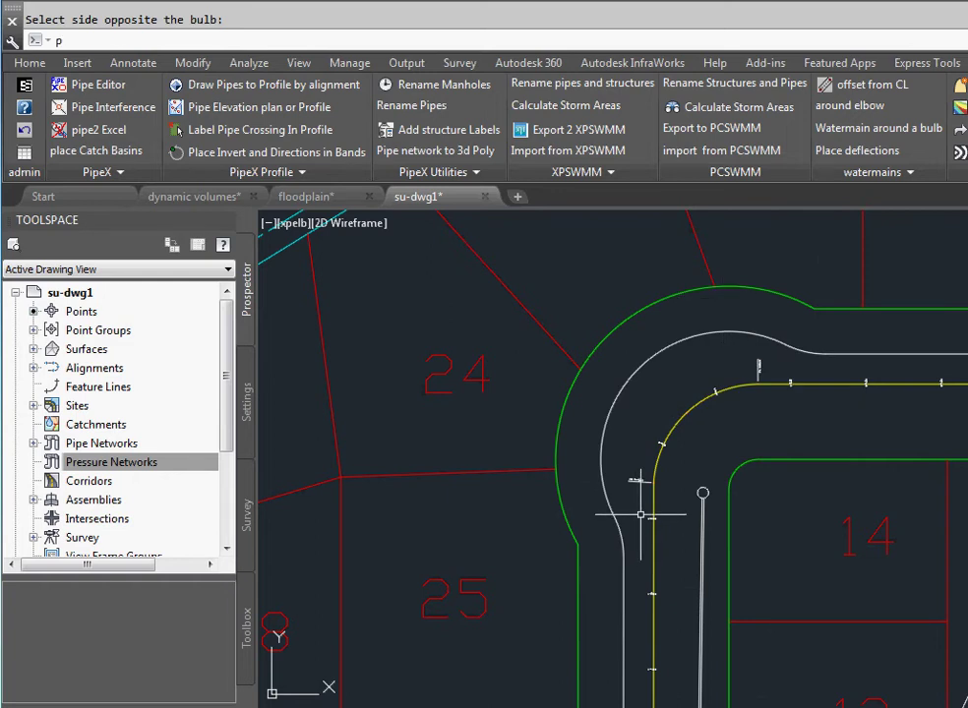
pyautogui.press('Return')
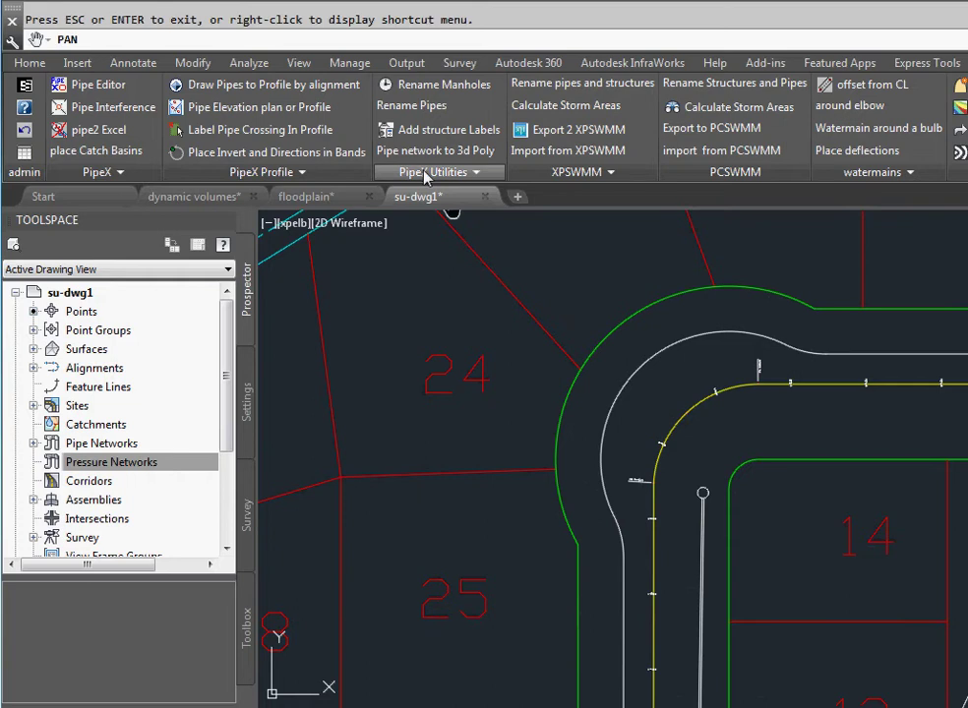
pyautogui.press('Escape')
pyautogui.write('pe')
pyautogui.press('Return')
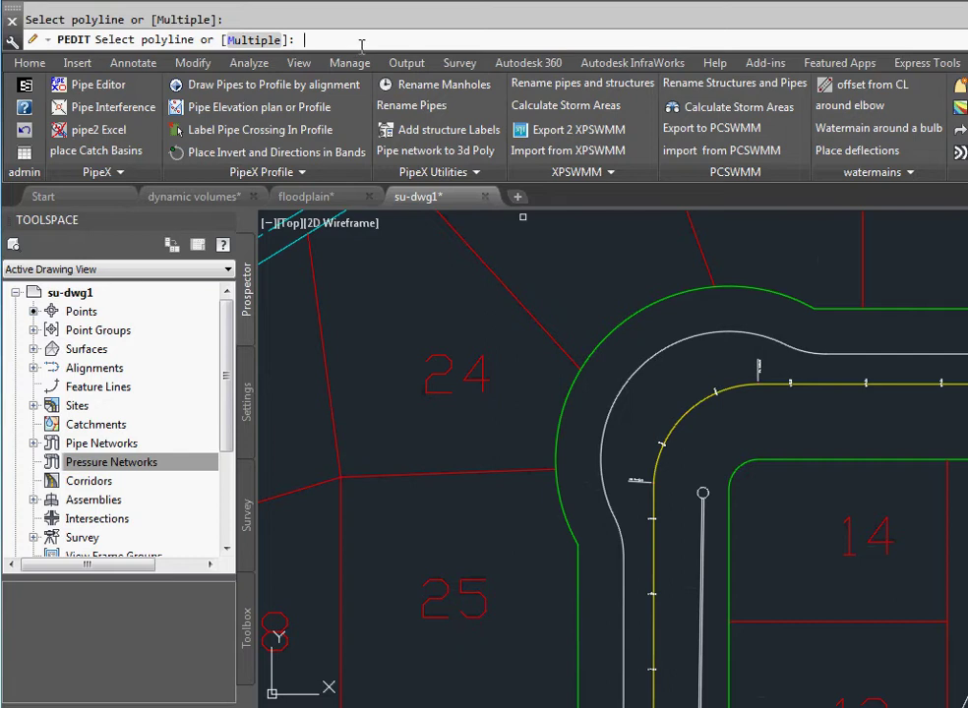
pyautogui.write('m')
pyautogui.press('Return')
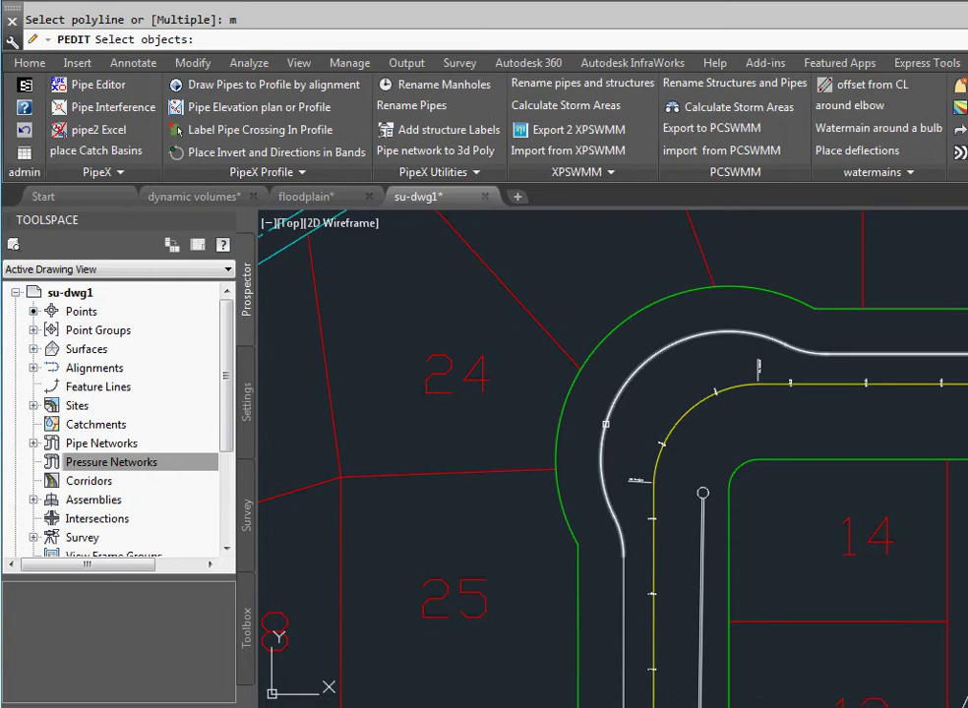
pyautogui.click(604, 424)
pyautogui.click(626, 580)
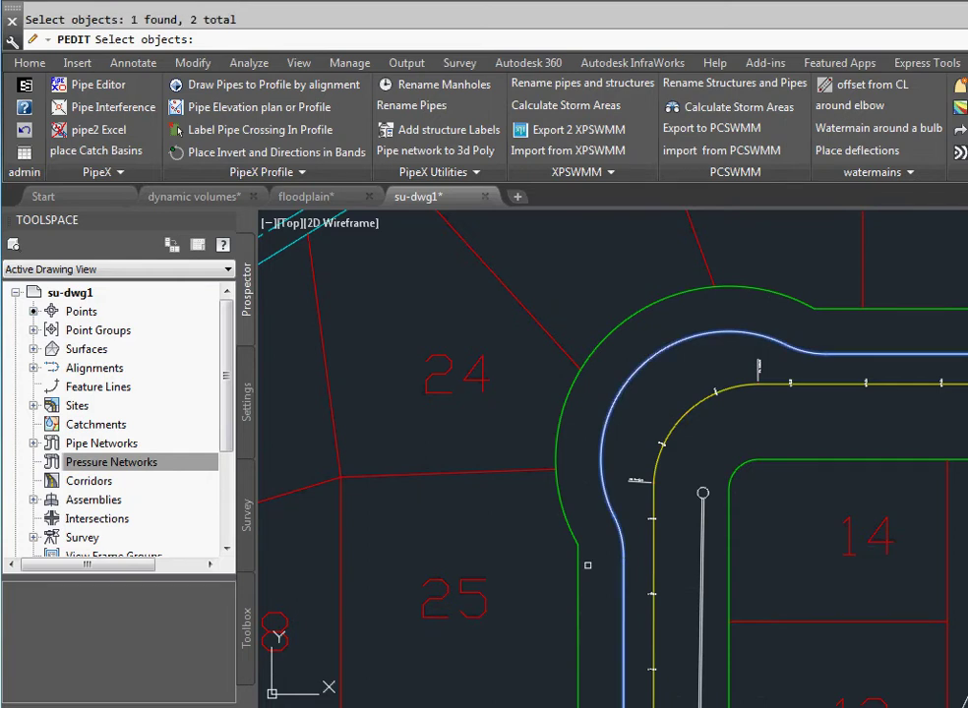
pyautogui.press('Return')
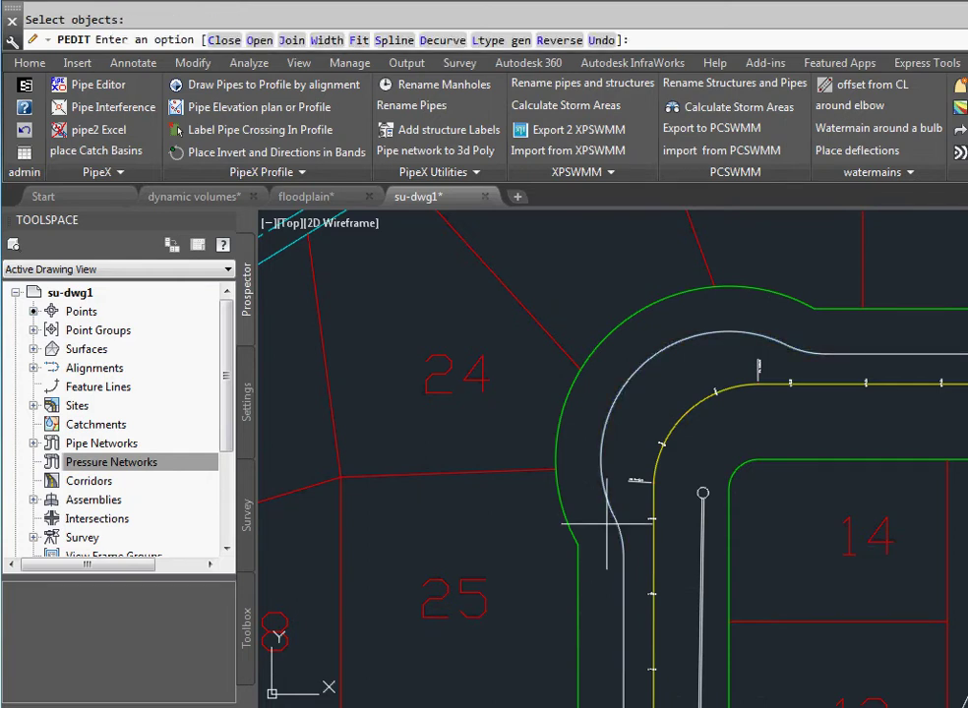
pyautogui.press('Return')
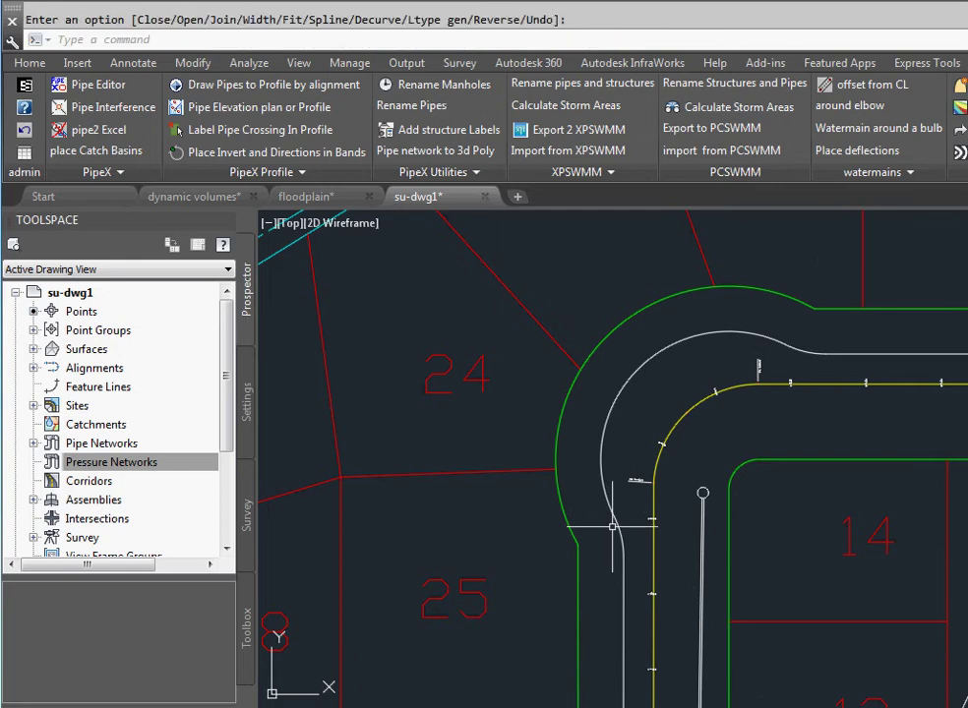
# Split the watermain arc into 6.68-long deflected pipes at 22.50° angles.
pyautogui.click(846, 153)
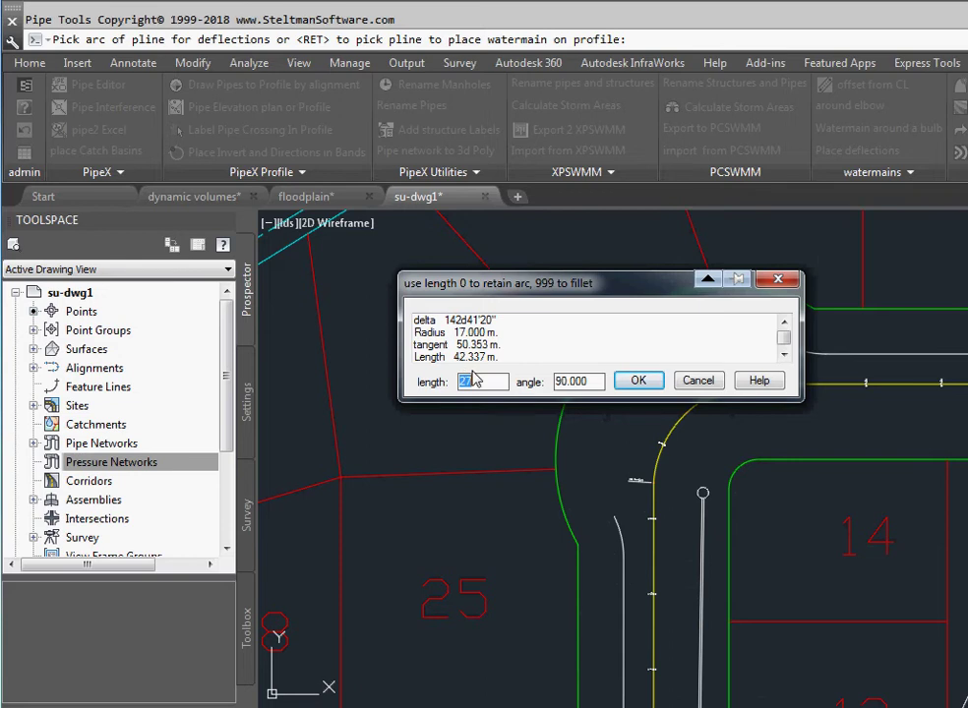
pyautogui.write('6.68')
pyautogui.press('Tab')
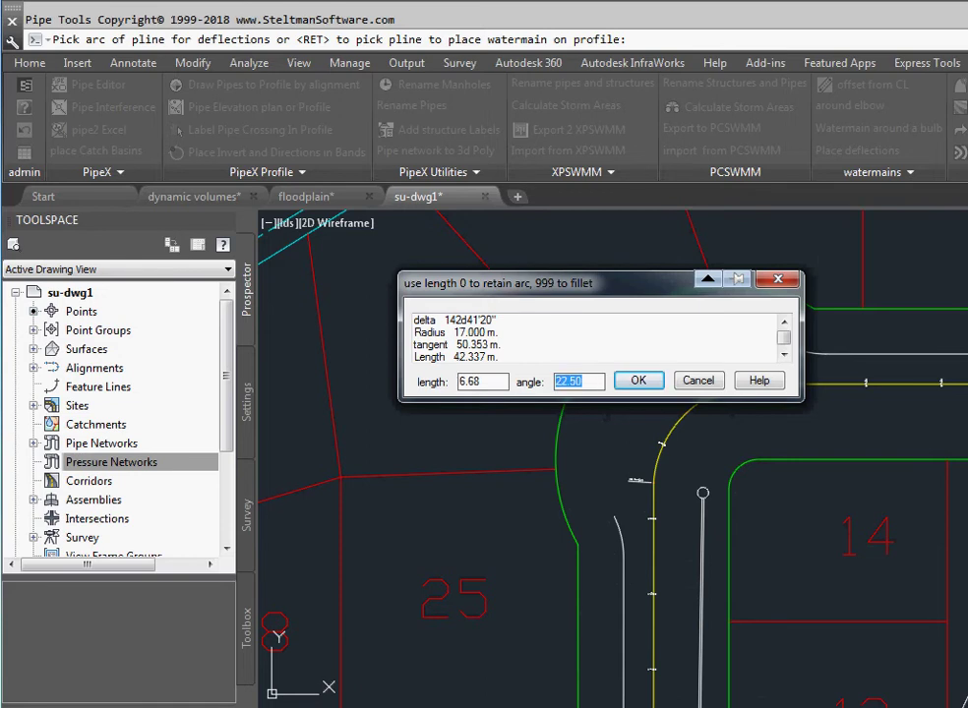
pyautogui.click(638, 381)
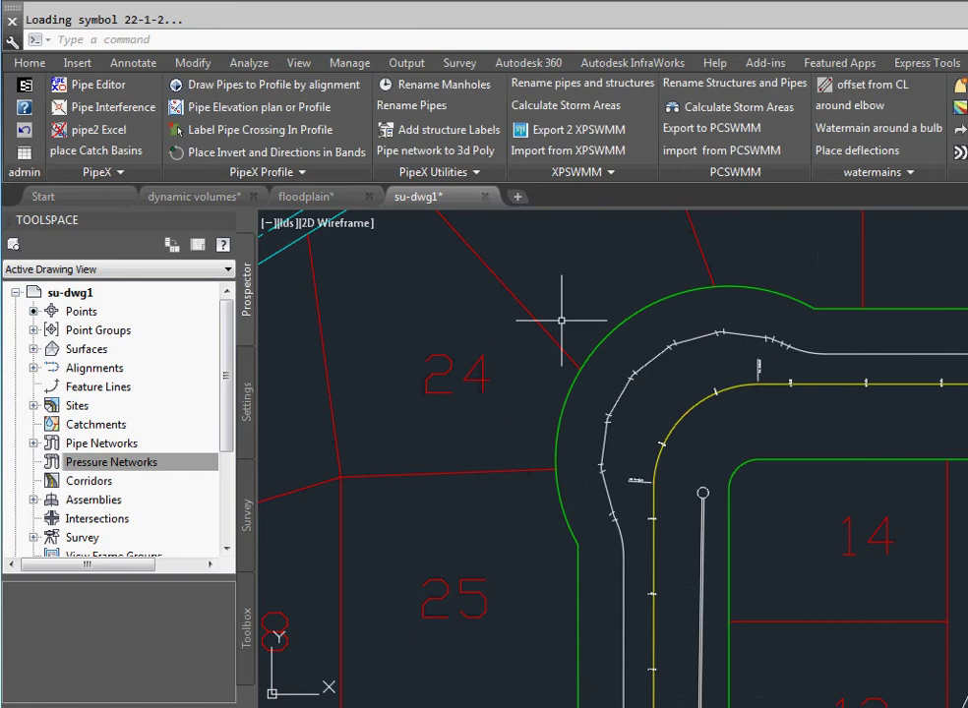
# Build the plan watermain as a Basic feature line in Site 1, offset 1.800 from the road profile.
pyautogui.click(859, 179)
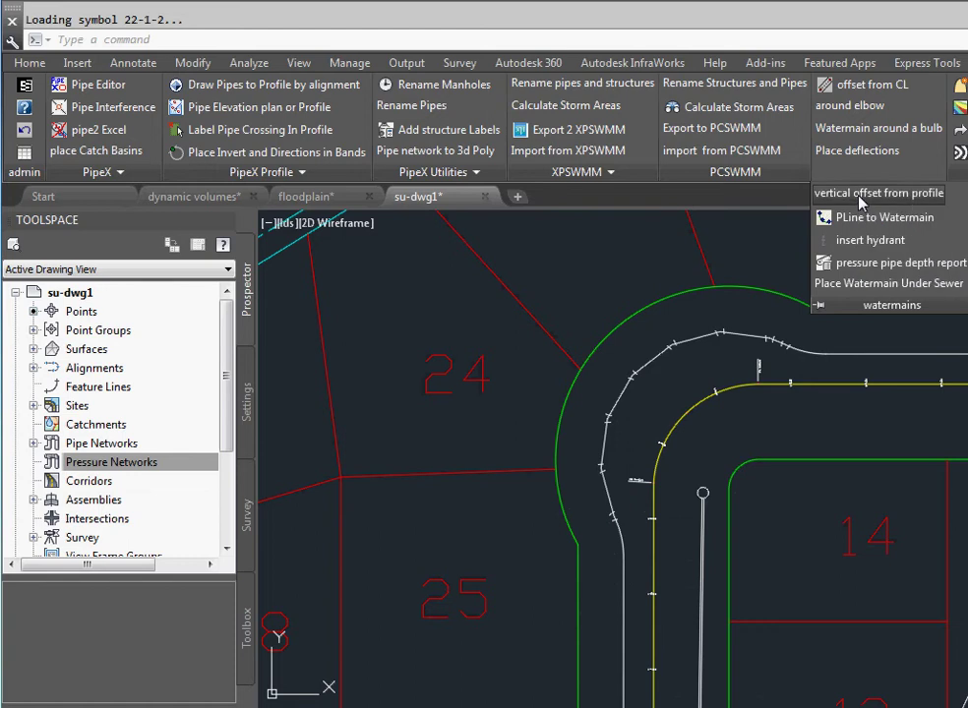
pyautogui.click(861, 195)
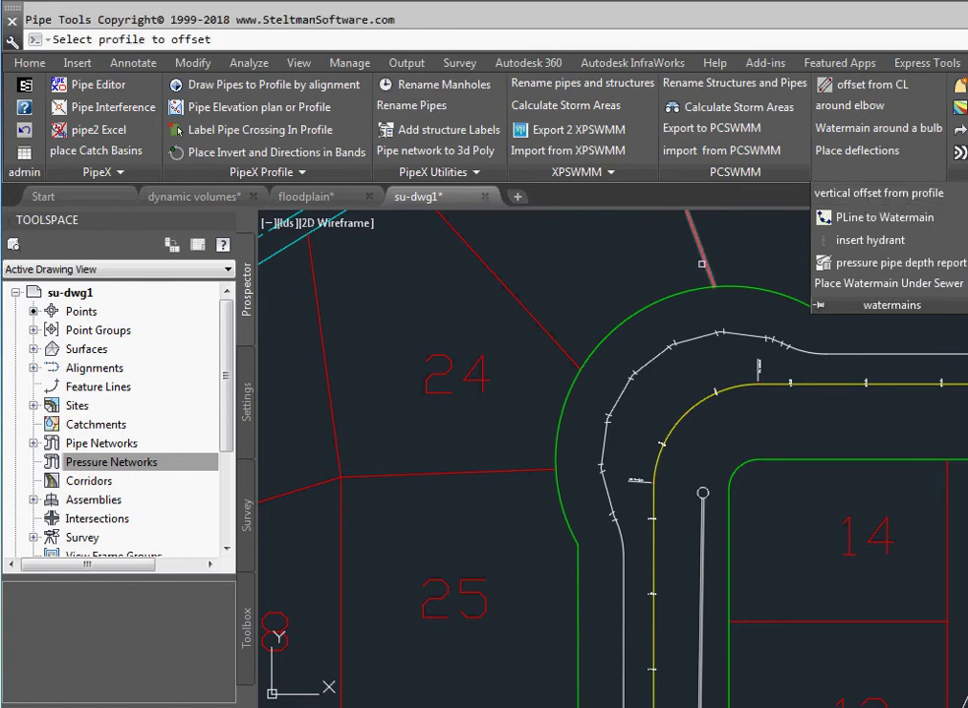
pyautogui.scroll(-6, 701, 264)
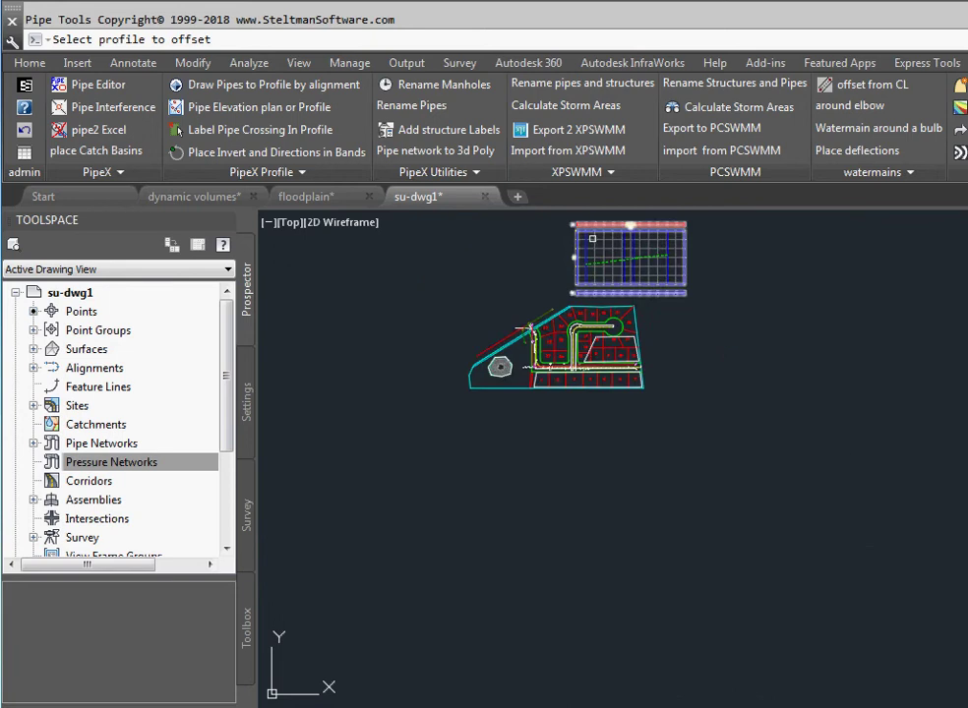
pyautogui.scroll(4, 629, 260)
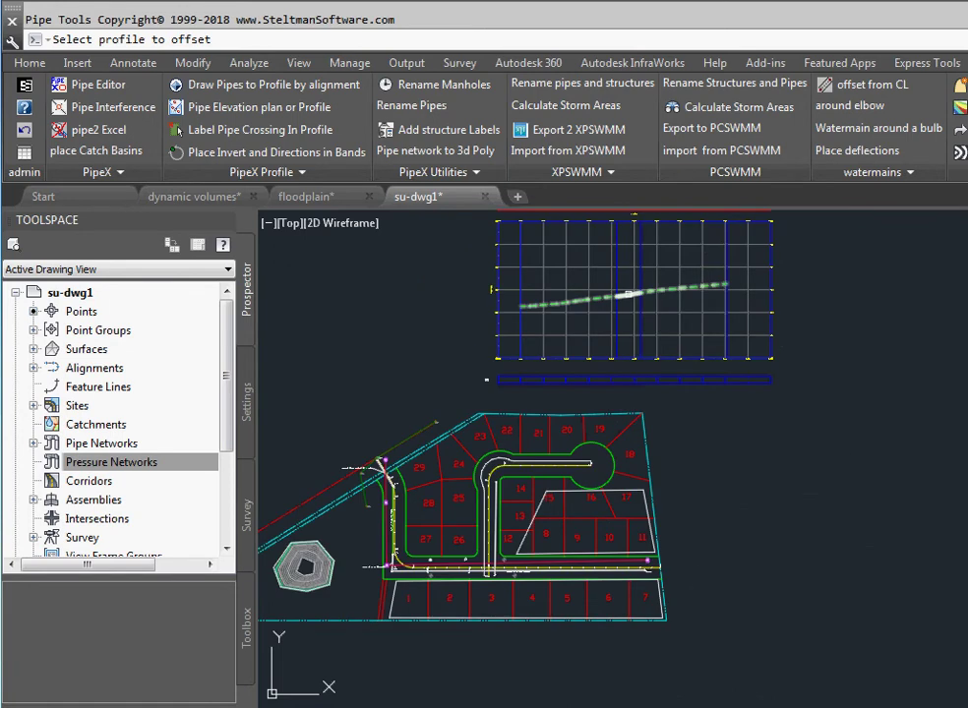
pyautogui.click(605, 294)
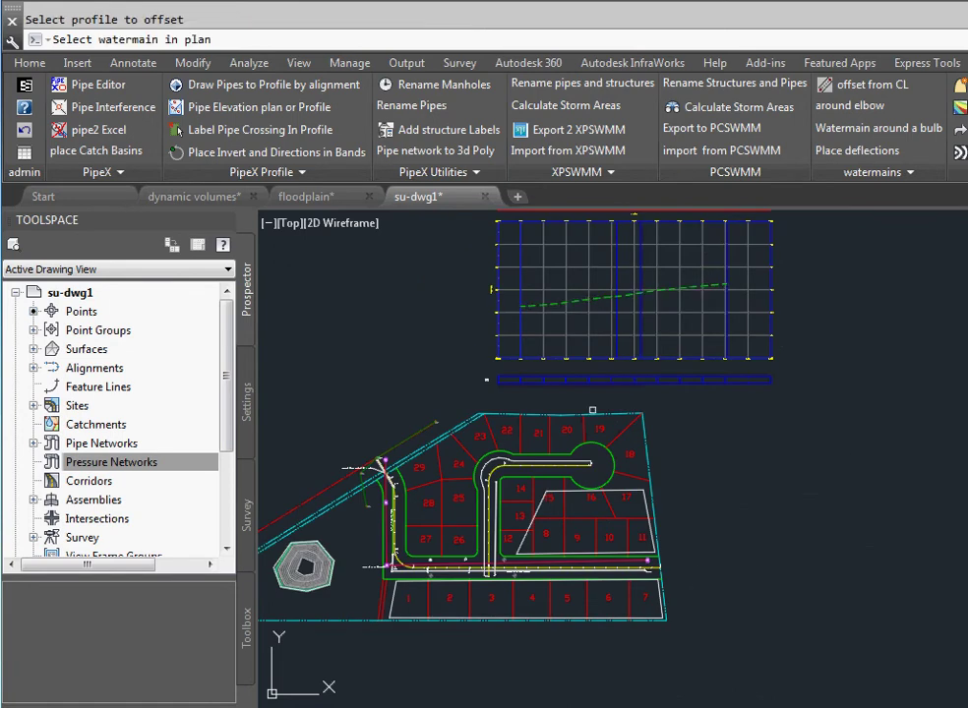
pyautogui.click(558, 458)
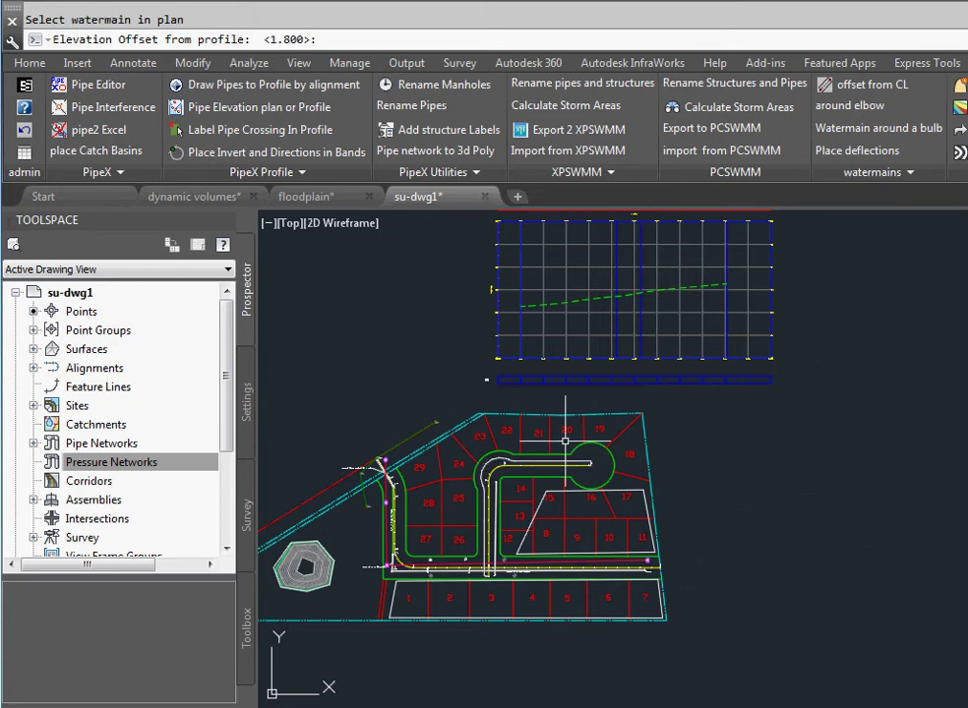
pyautogui.press('Return')
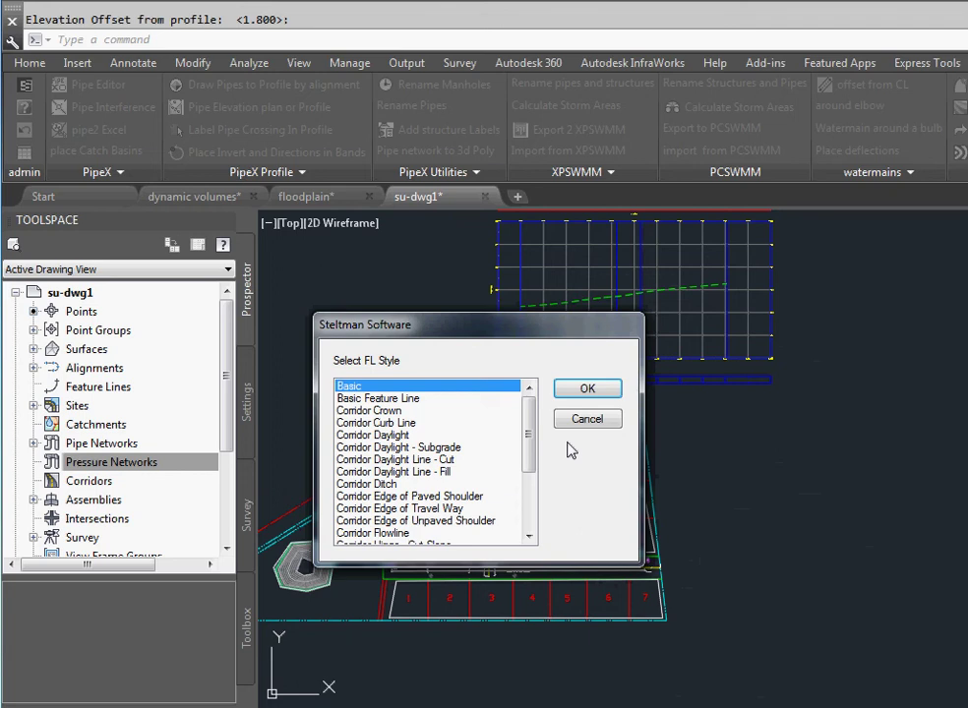
pyautogui.click(573, 390)
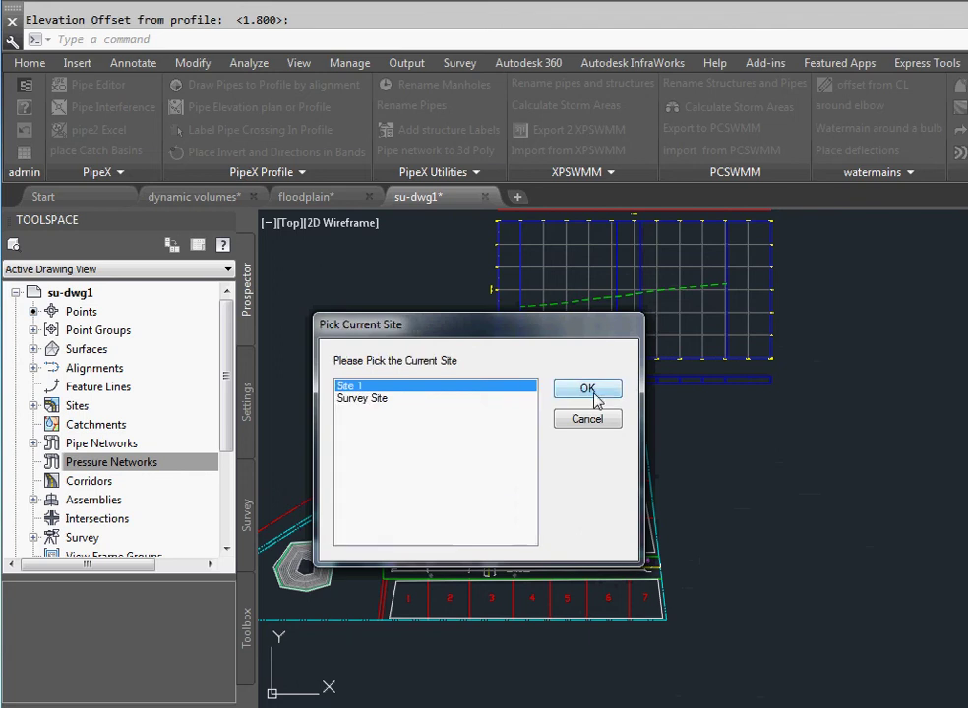
# Run PLine to Watermain on the cul-de-sac polyline, plotting it on the profile view above the subdivision.
pyautogui.click(577, 390)
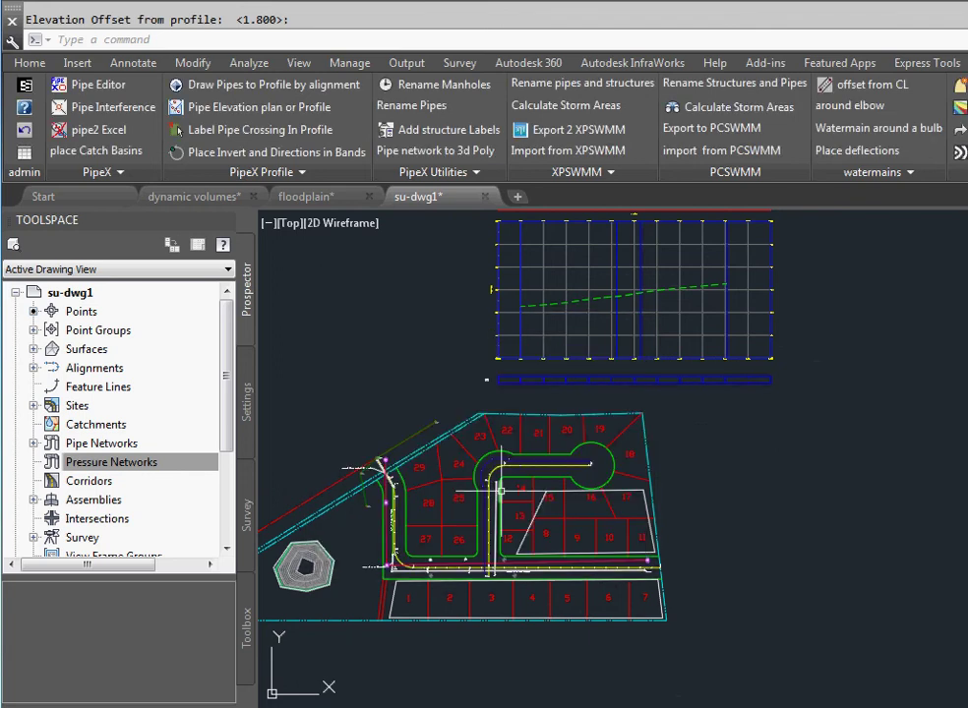
pyautogui.scroll(5, 500, 488)
pyautogui.scroll(2, 498, 446)
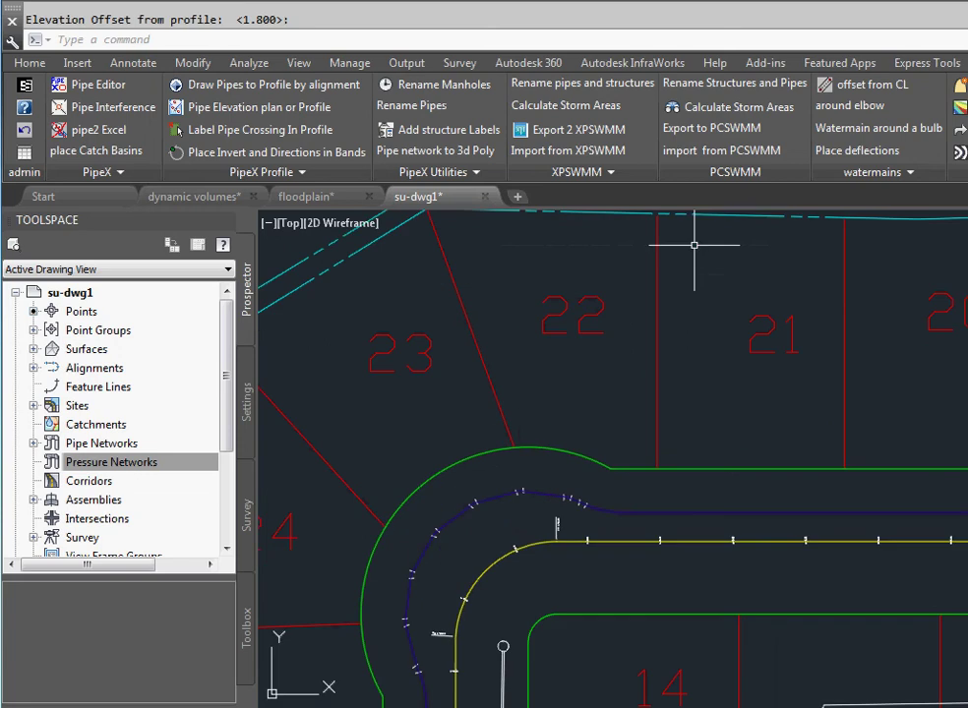
pyautogui.click(880, 173)
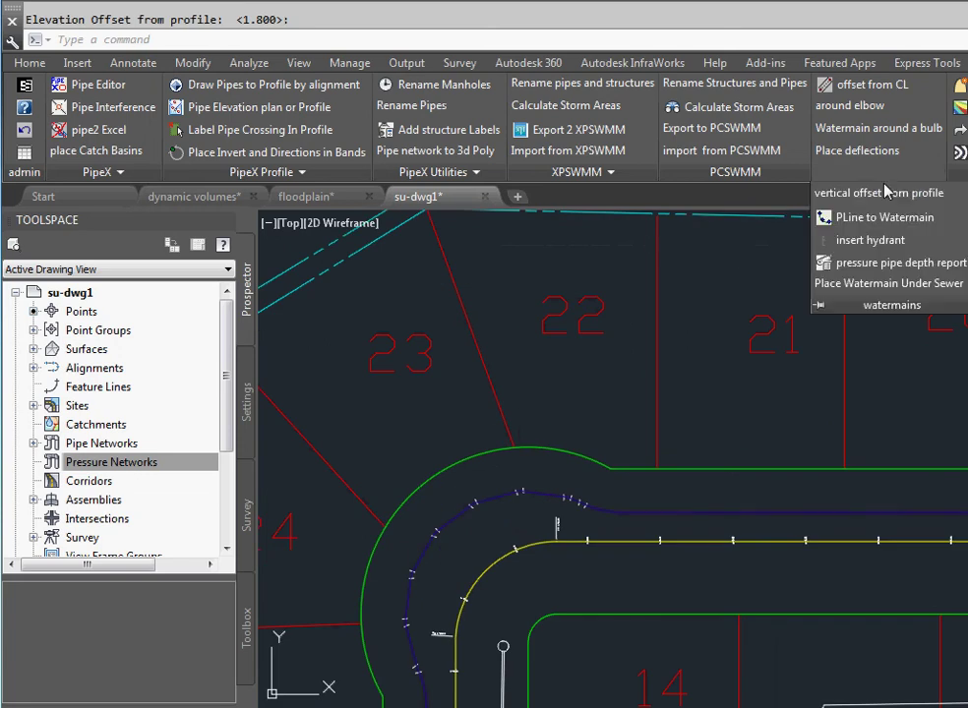
pyautogui.click(872, 219)
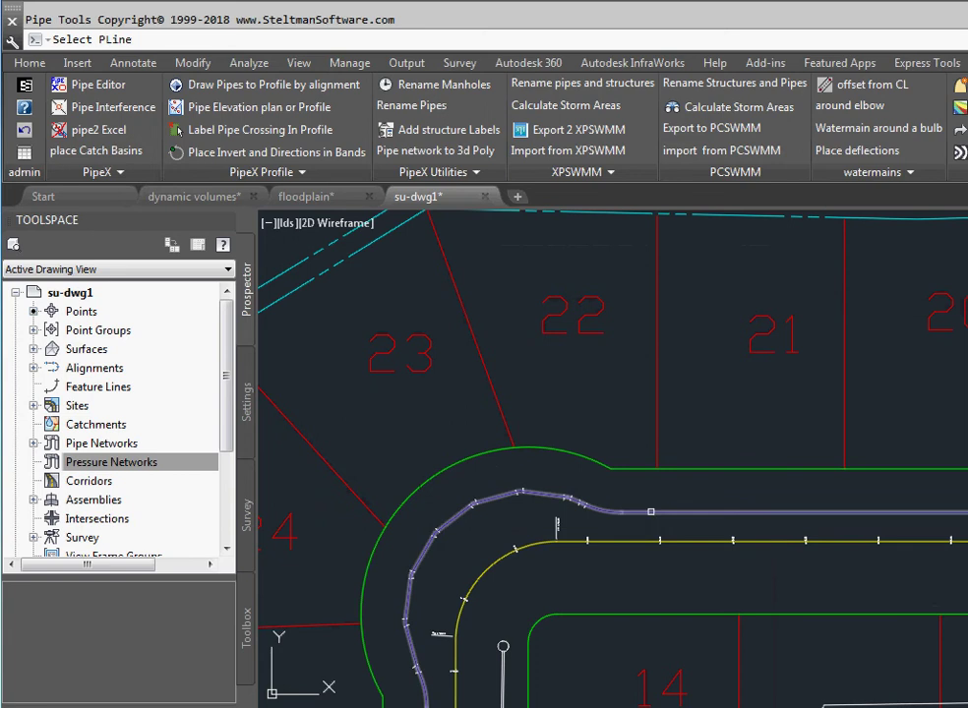
pyautogui.click(650, 511)
pyautogui.press('Return')
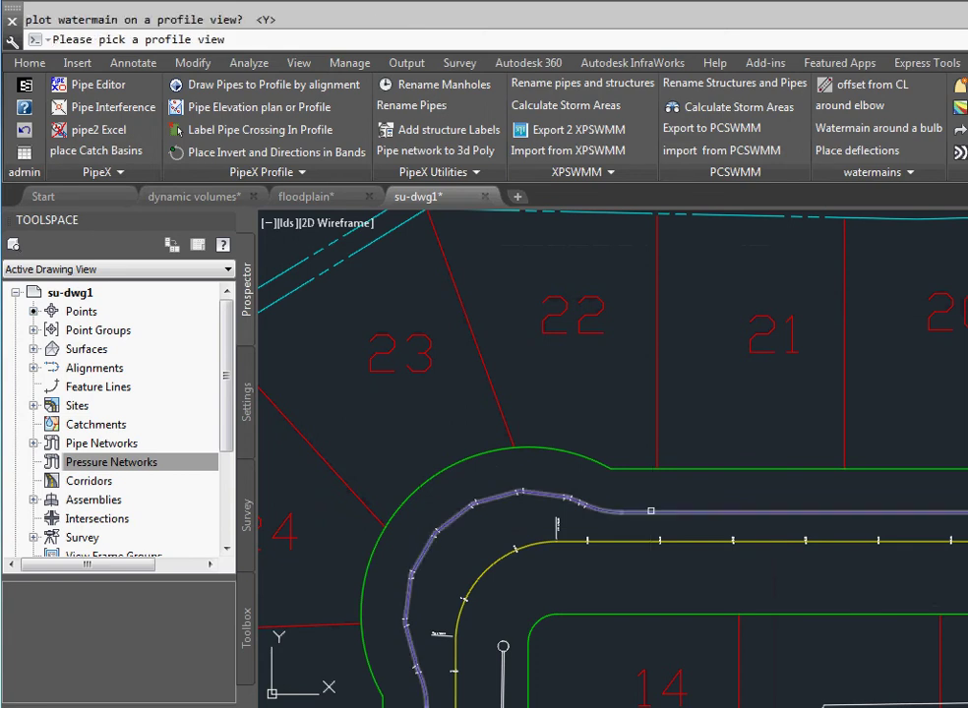
pyautogui.scroll(-4, 650, 511)
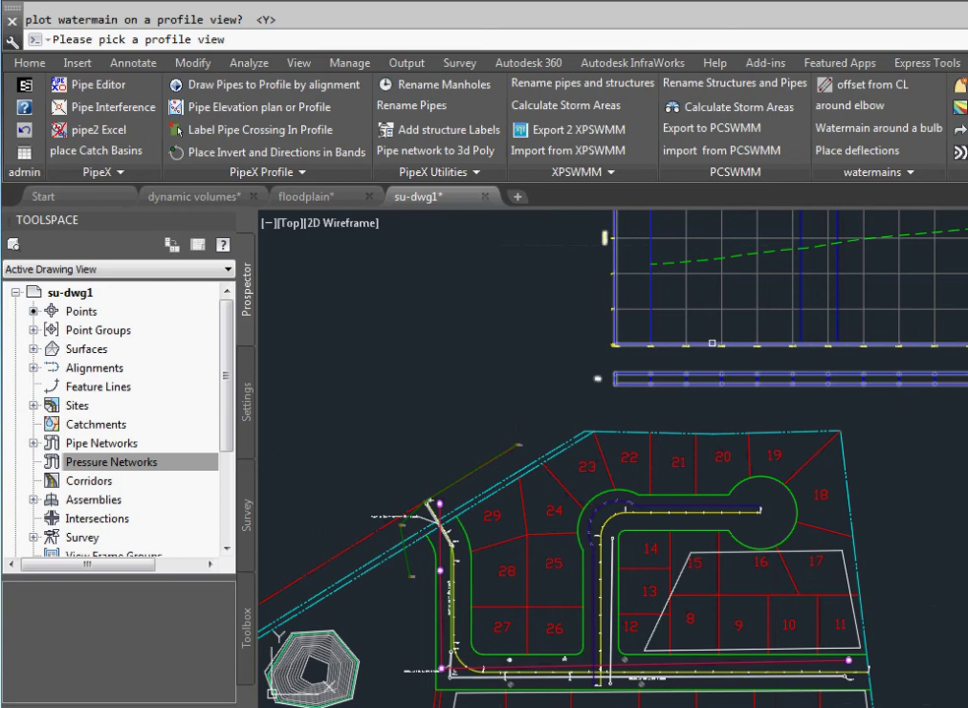
pyautogui.click(711, 343)
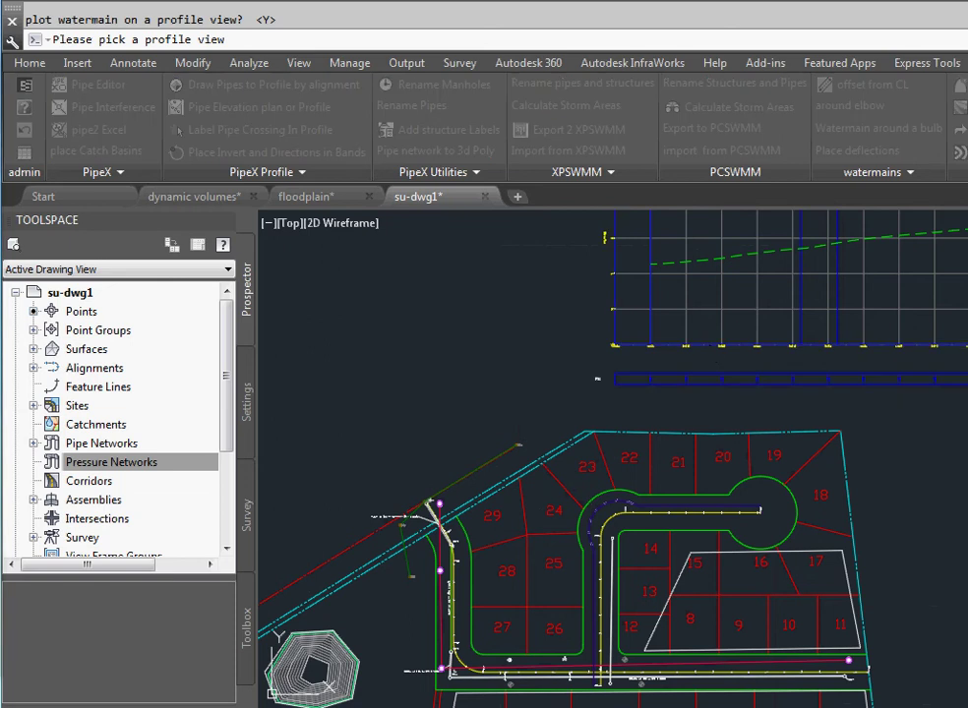
# Create the network with pvc parts list, Pipe_ DN 75_ SPIG, vertex elevations, road2 alignment, erasing the polyline.
pyautogui.moveTo(456, 35); pyautogui.dragTo(516, 24)
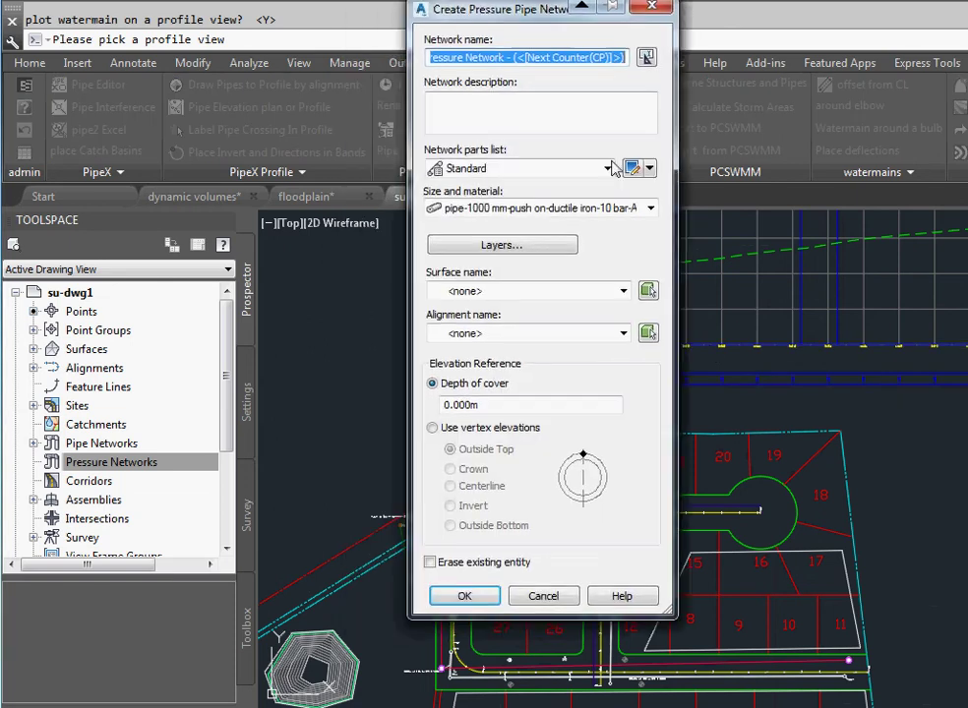
pyautogui.click(492, 168)
pyautogui.click(476, 205)
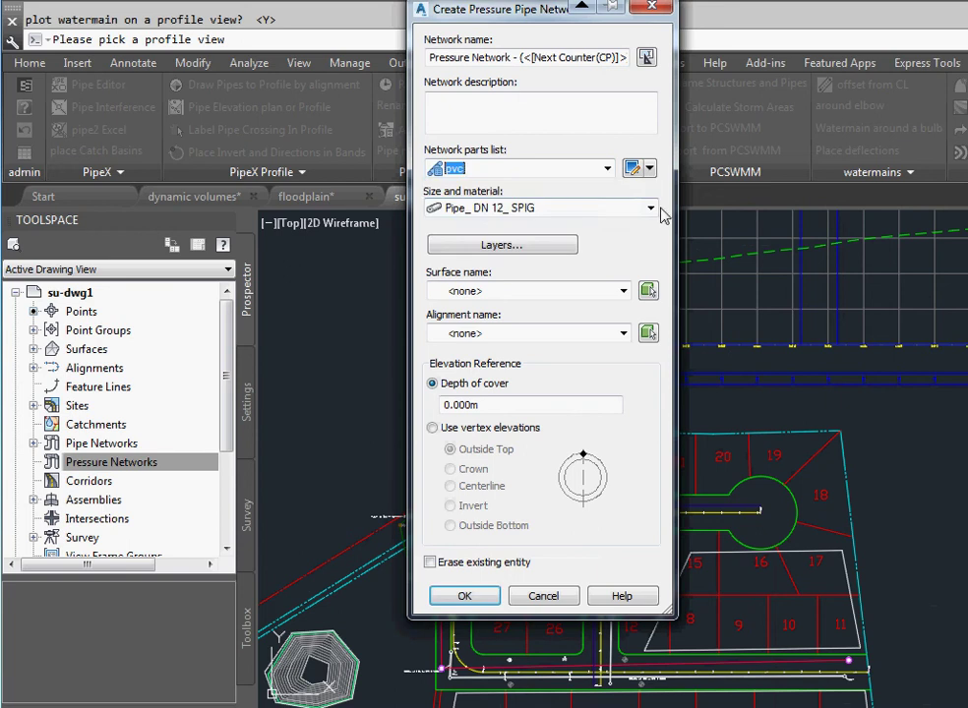
pyautogui.click(650, 208)
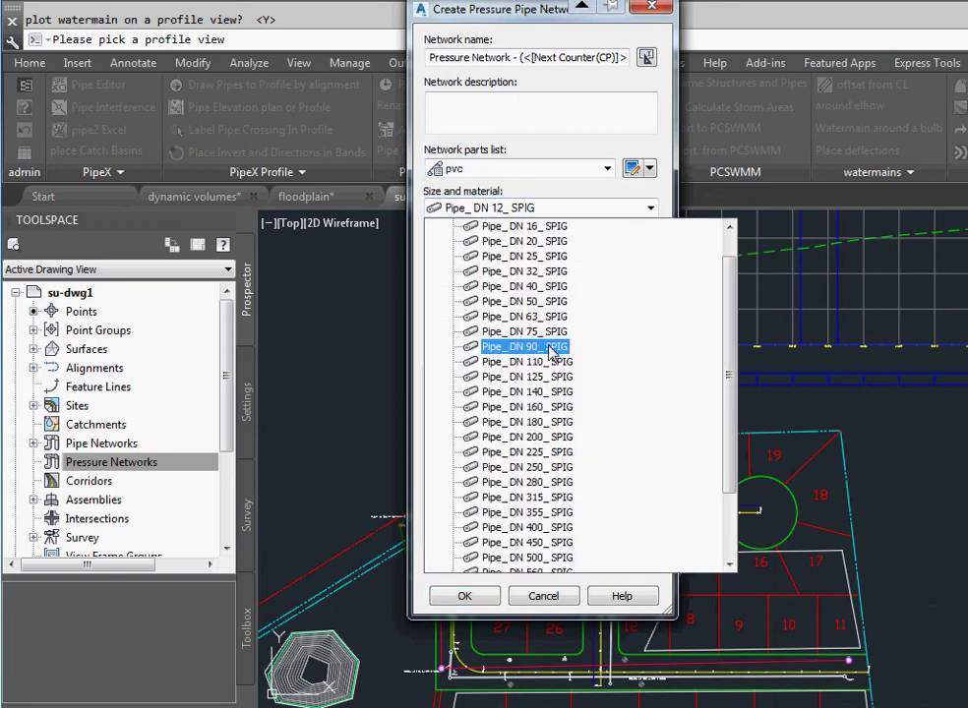
pyautogui.click(552, 338)
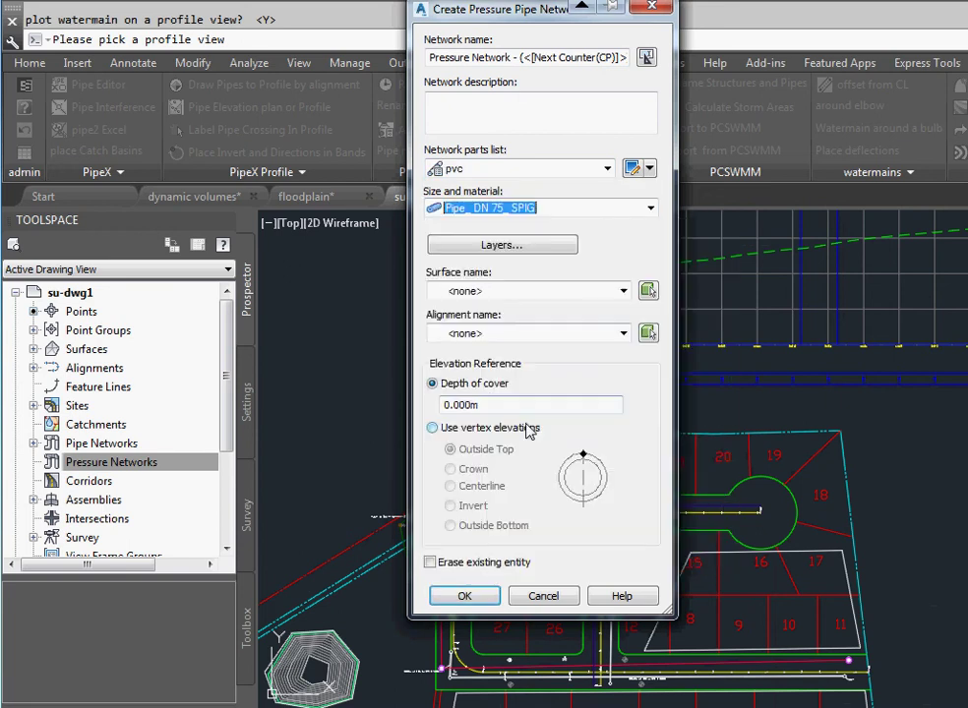
pyautogui.click(432, 429)
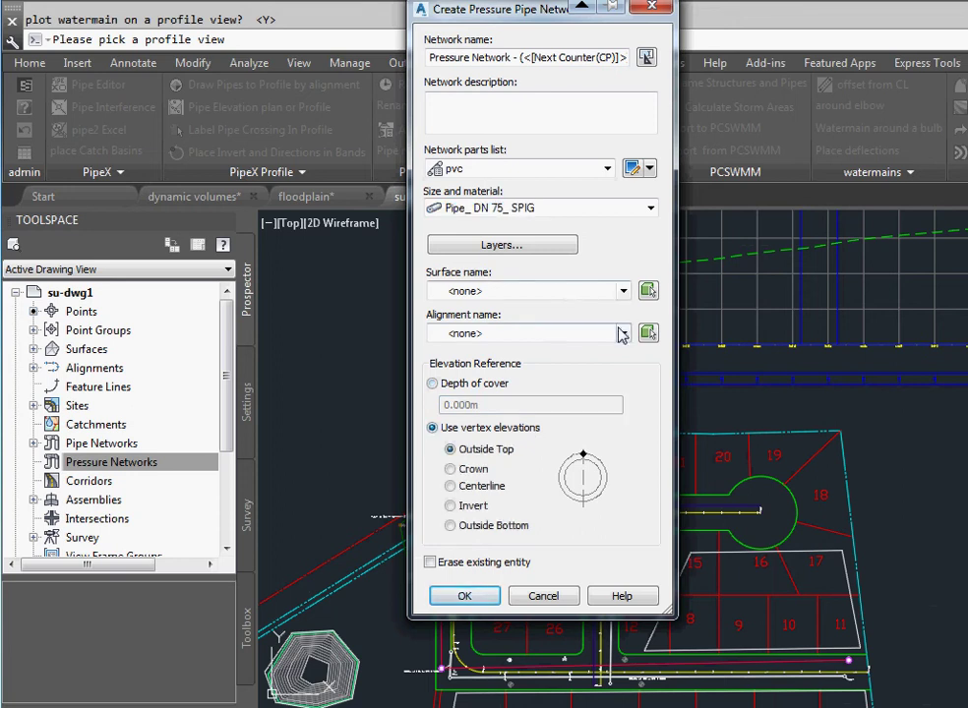
pyautogui.click(621, 333)
pyautogui.click(503, 383)
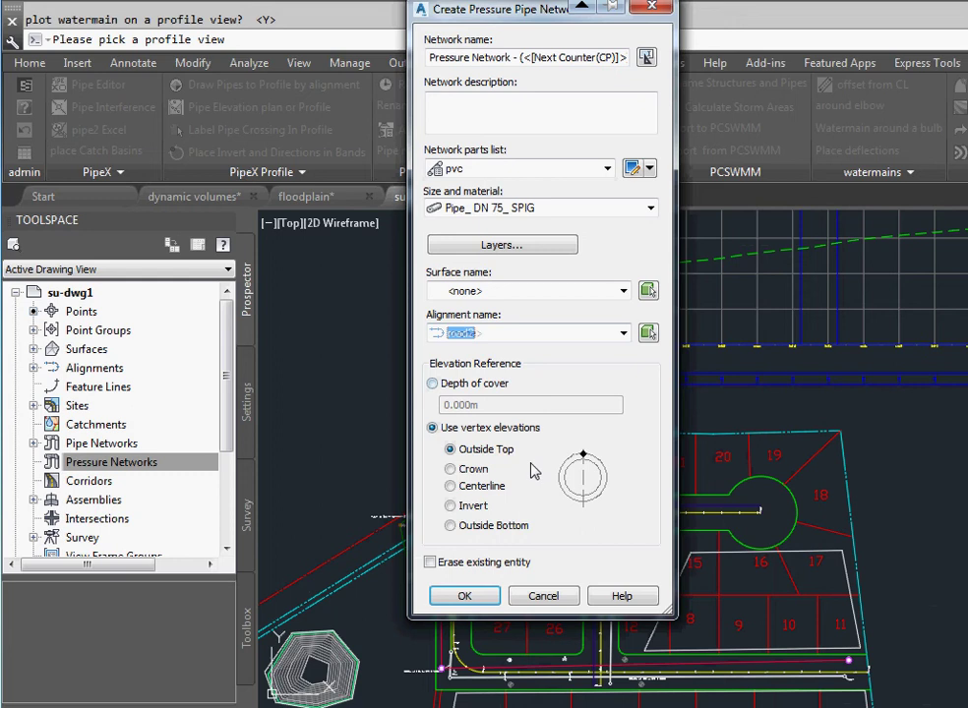
pyautogui.click(433, 563)
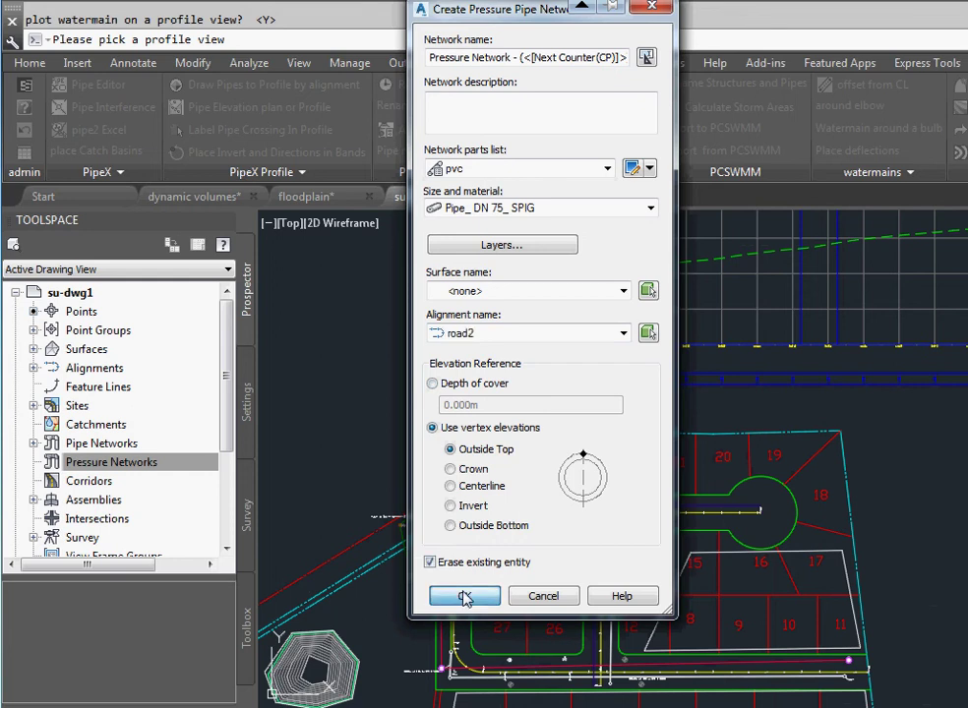
pyautogui.click(464, 597)
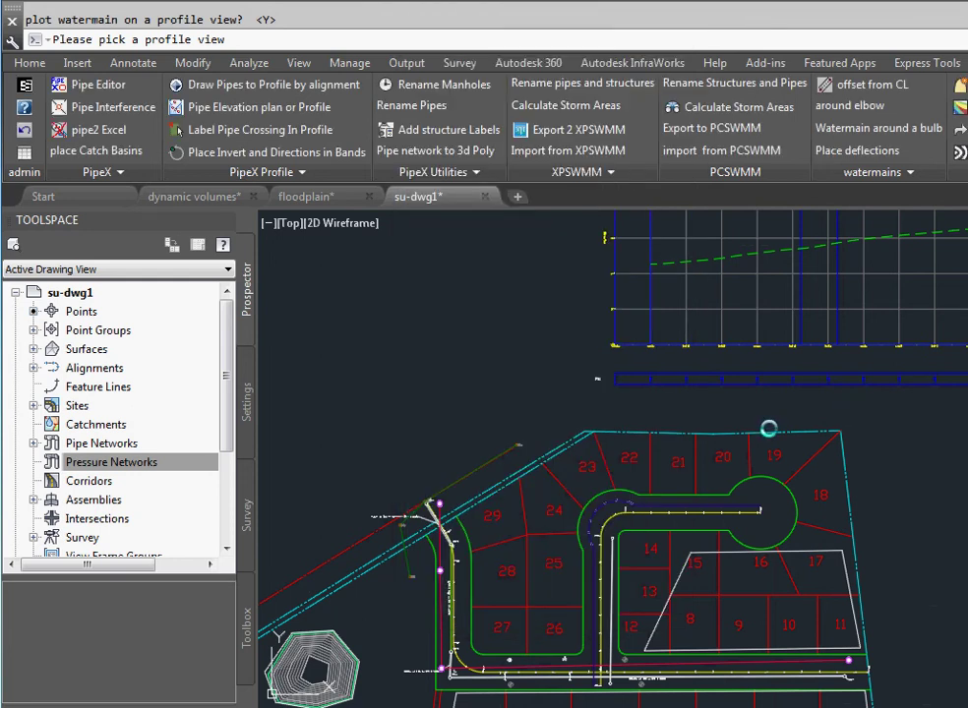
# Expand Pressure Networks in Prospector to reveal Pressure Network - (2), and open the extra watermain tools.
pyautogui.click(786, 430)
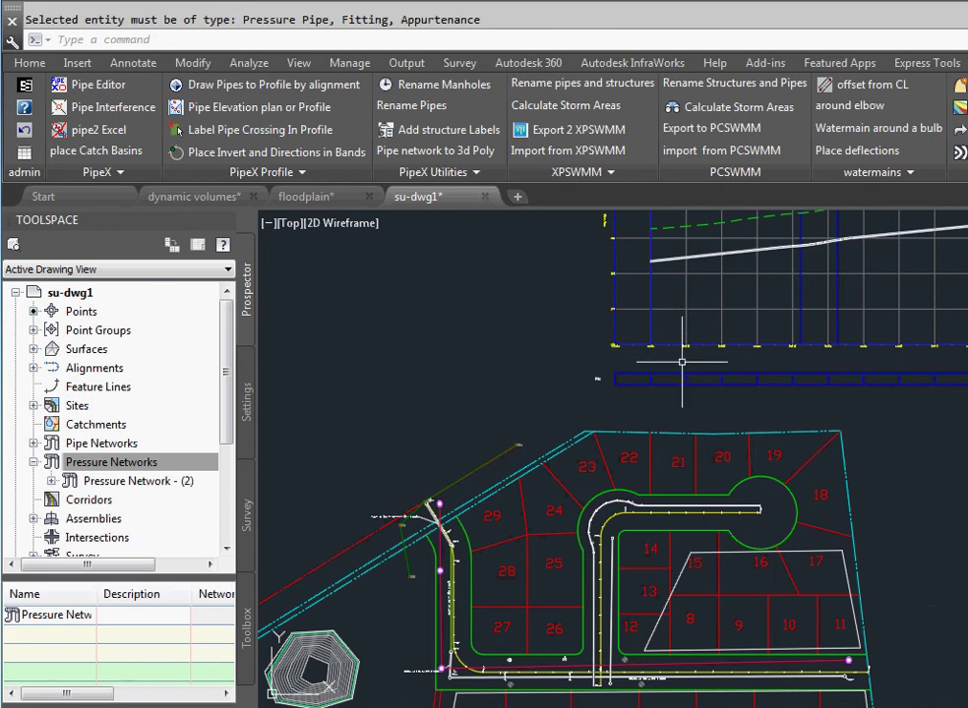
pyautogui.click(850, 175)
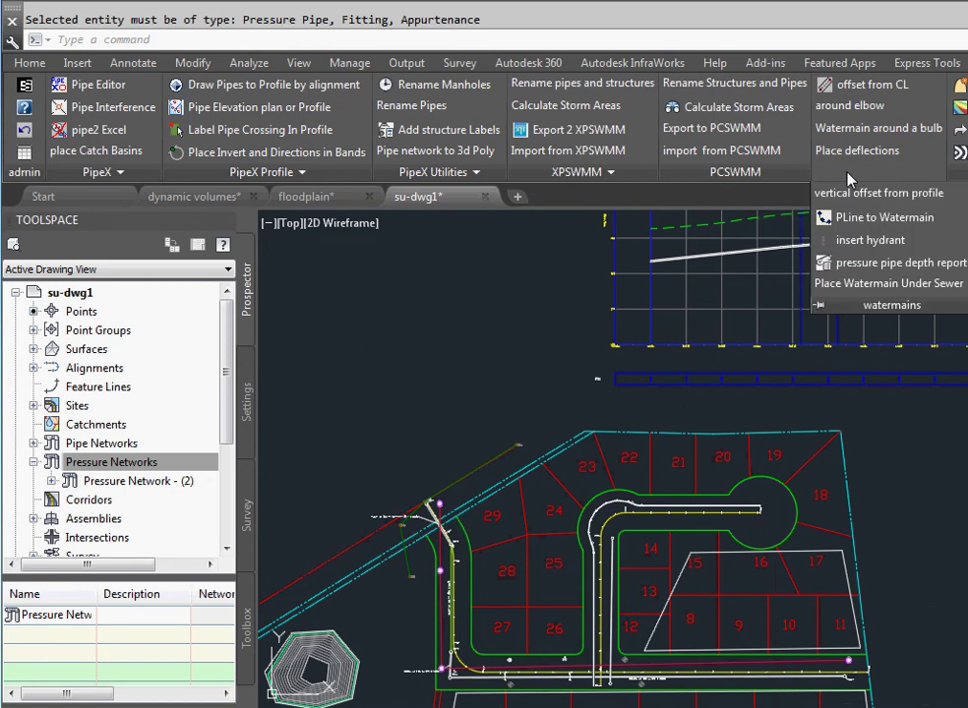
# Start inserting hydrants on the watermain and acknowledge the fitting and appurtenance reminder.
pyautogui.click(852, 243)
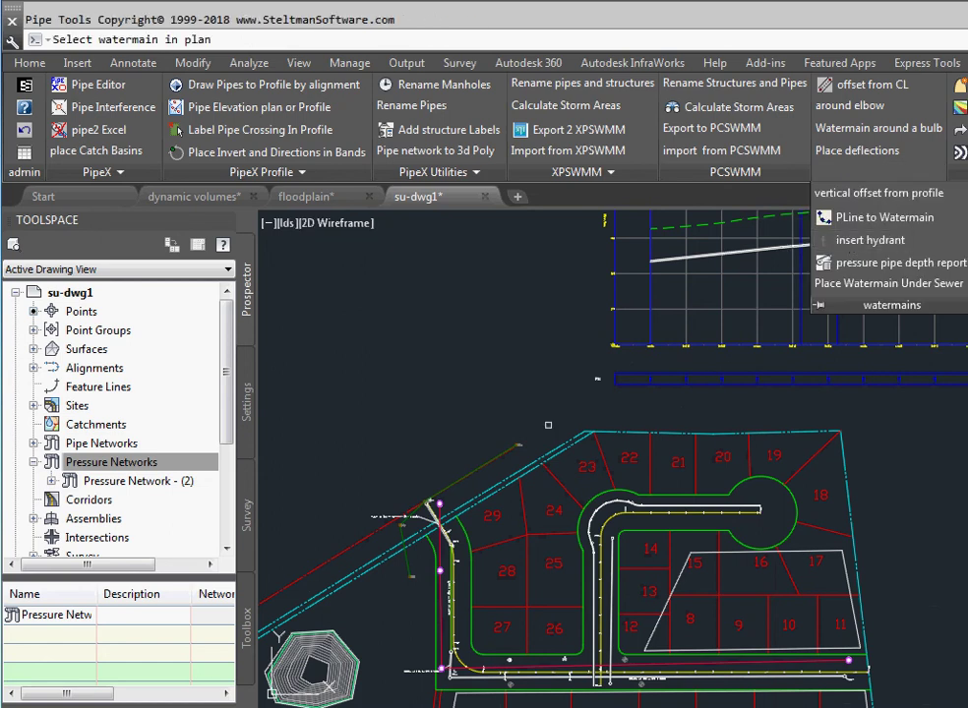
pyautogui.click(663, 506)
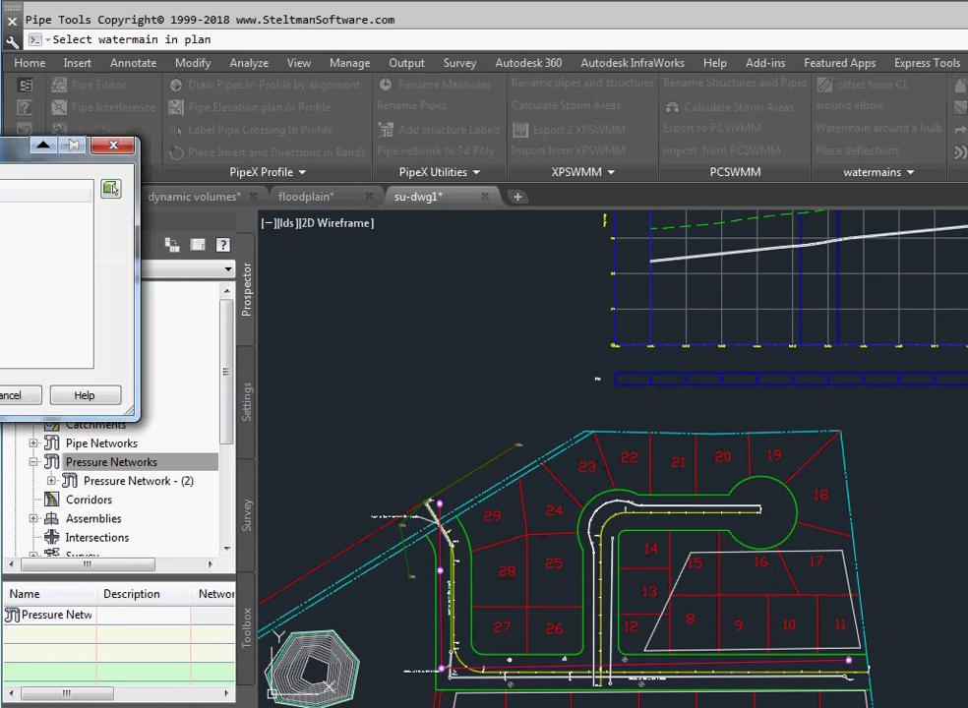
pyautogui.press('Return')
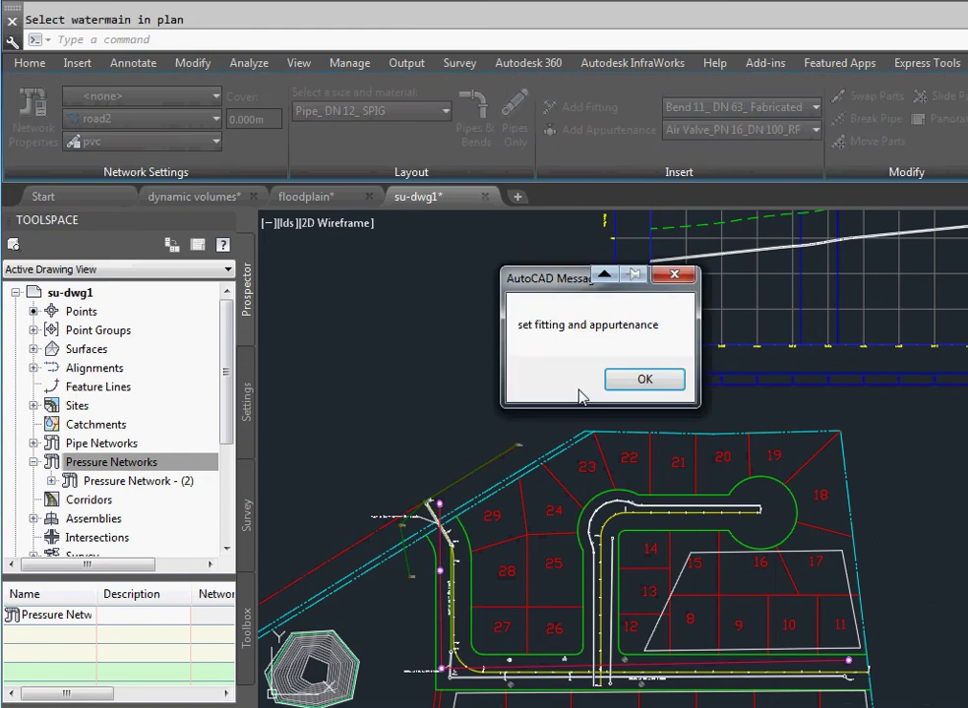
pyautogui.click(645, 378)
# Choose the Tee (Red) DN 140x90 fitting and the Above Ground Hydrant appurtenance.
pyautogui.click(815, 106)
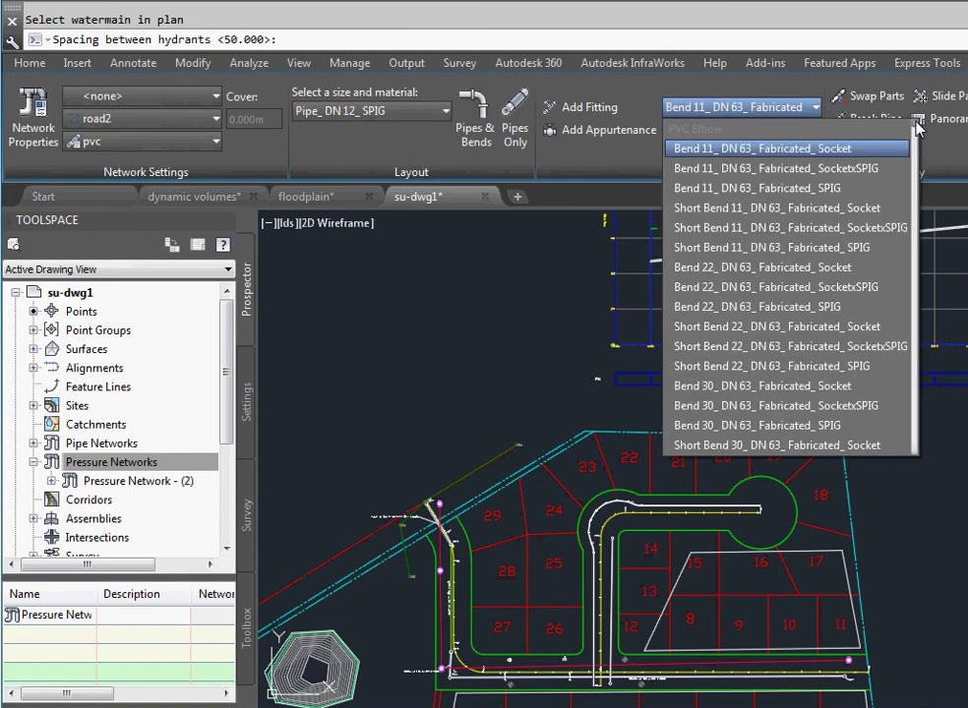
pyautogui.moveTo(916, 129); pyautogui.dragTo(916, 440)
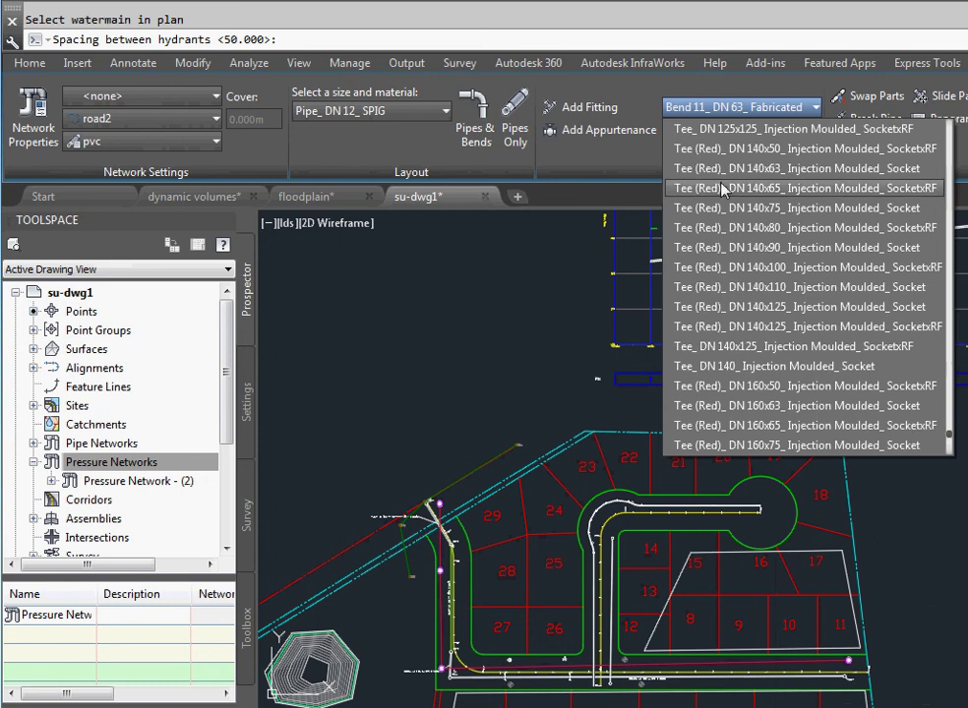
pyautogui.click(751, 249)
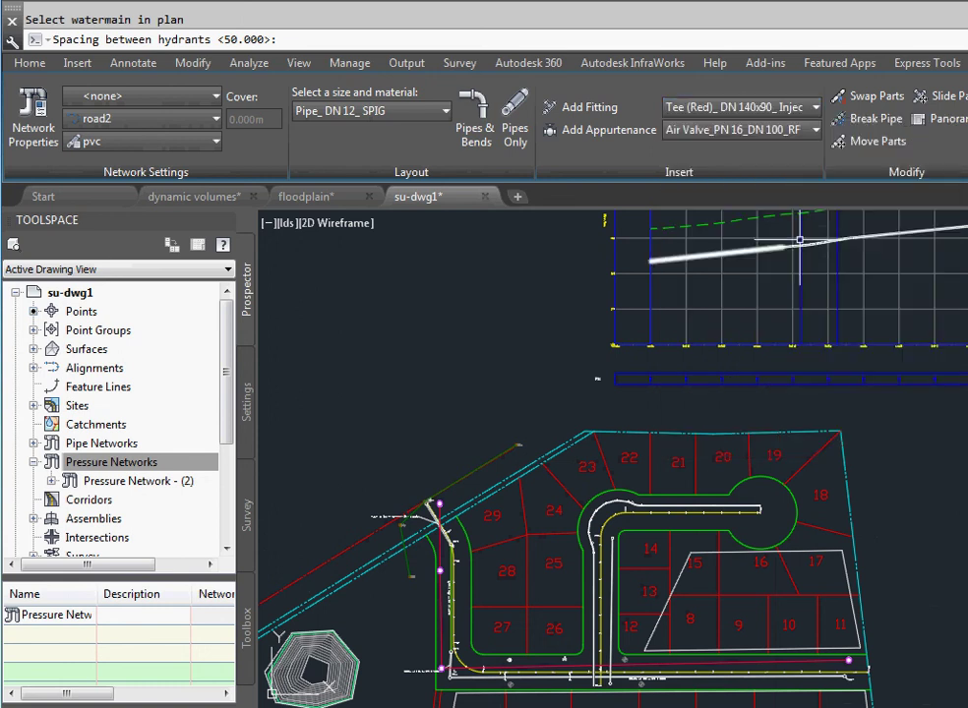
pyautogui.click(814, 132)
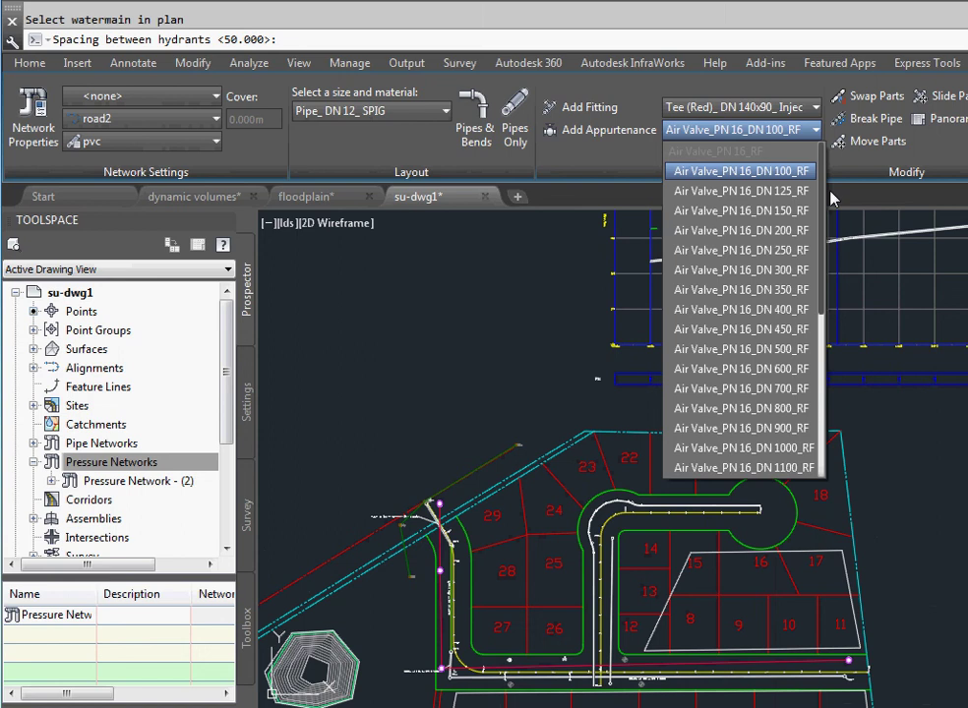
pyautogui.scroll(-4, 806, 325)
pyautogui.scroll(4, 823, 411)
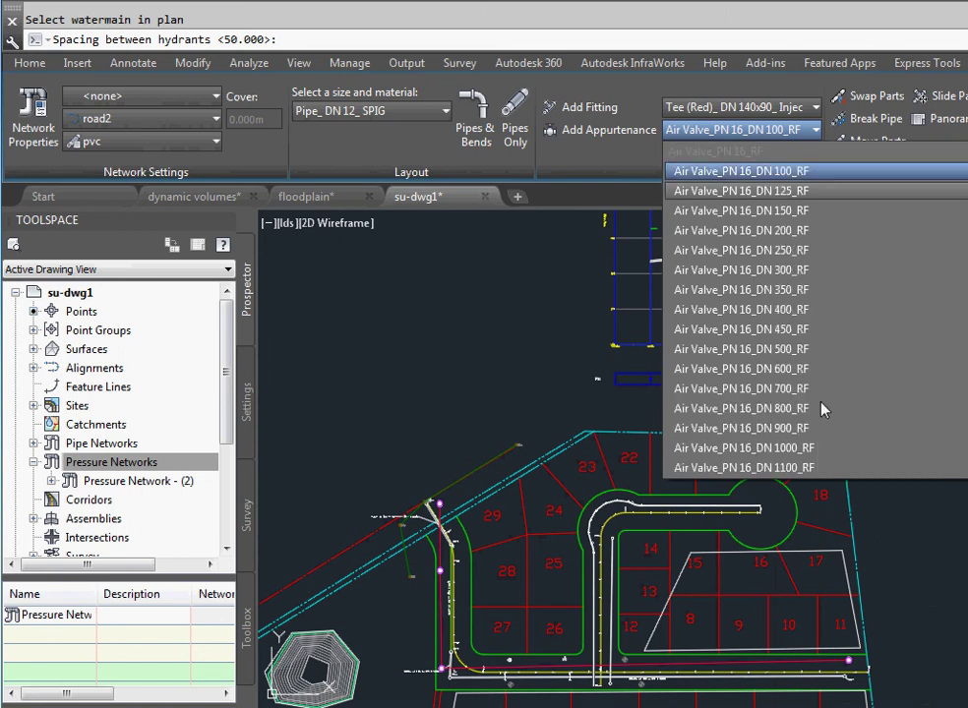
pyautogui.scroll(-1, 767, 270)
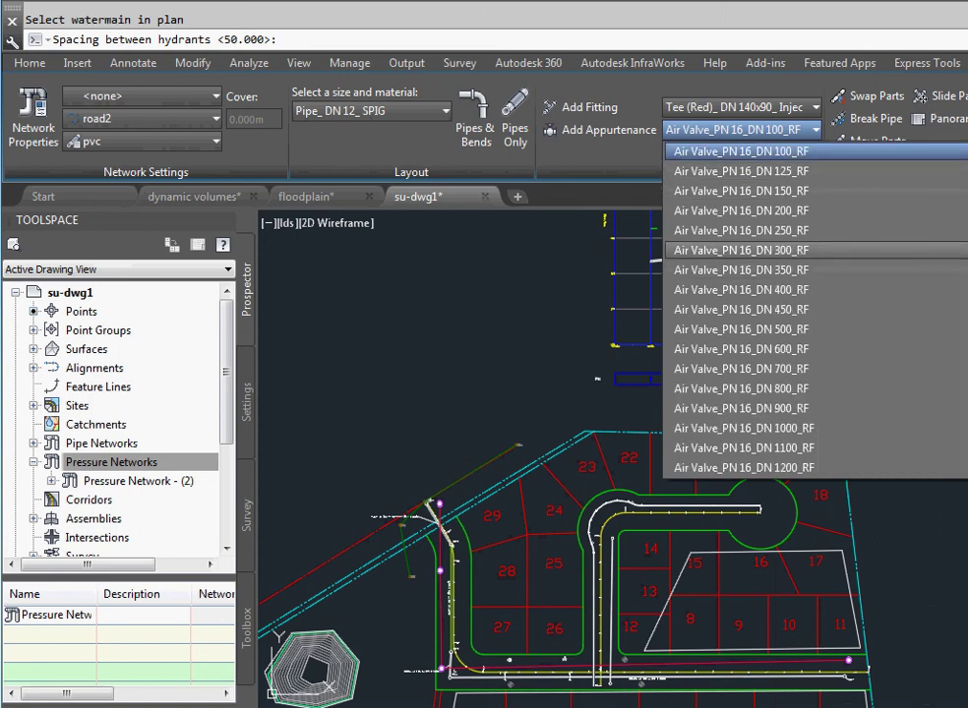
pyautogui.scroll(-5, 768, 250)
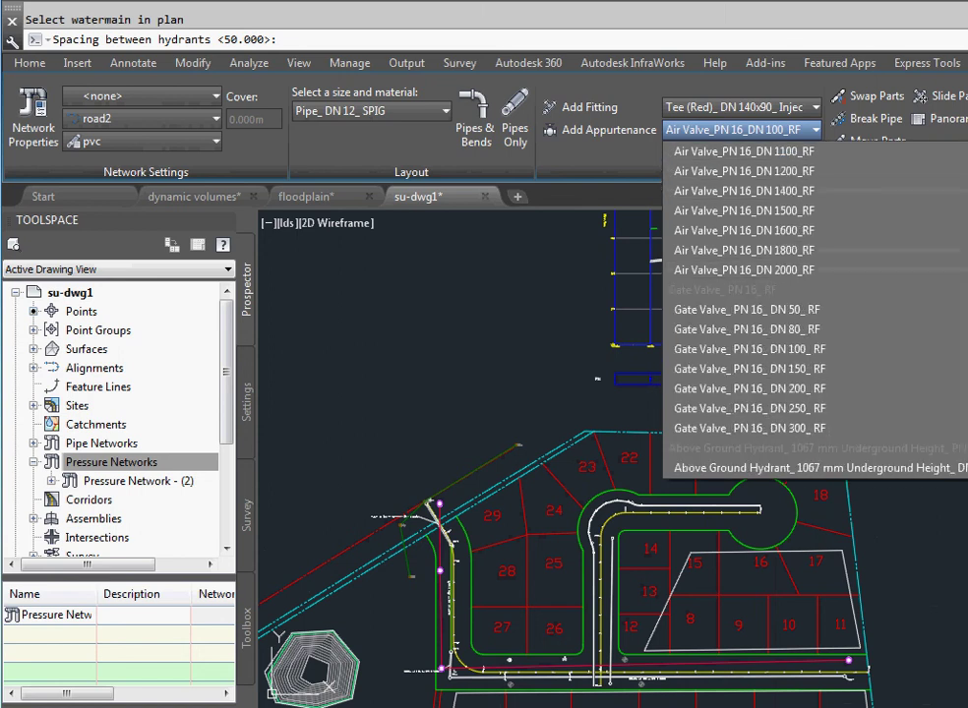
pyautogui.click(856, 470)
# Place the hydrants at a -2 offset, then bring the Civil Essentials About window into view.
pyautogui.press('Return')
pyautogui.write('-2')
pyautogui.press('Return')
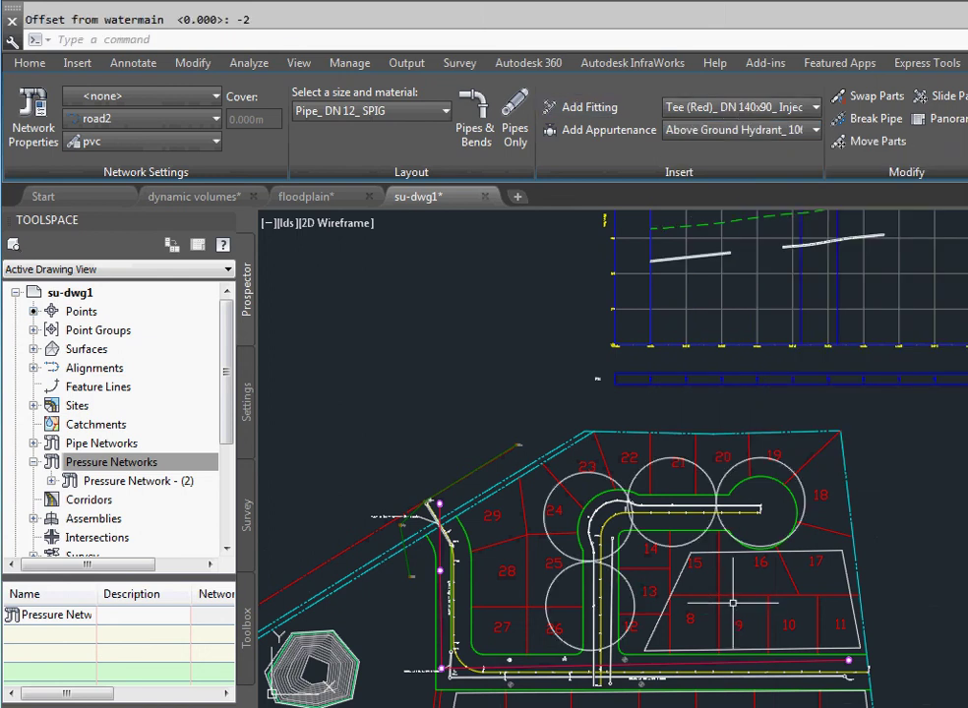
pyautogui.scroll(2, 550, 503)
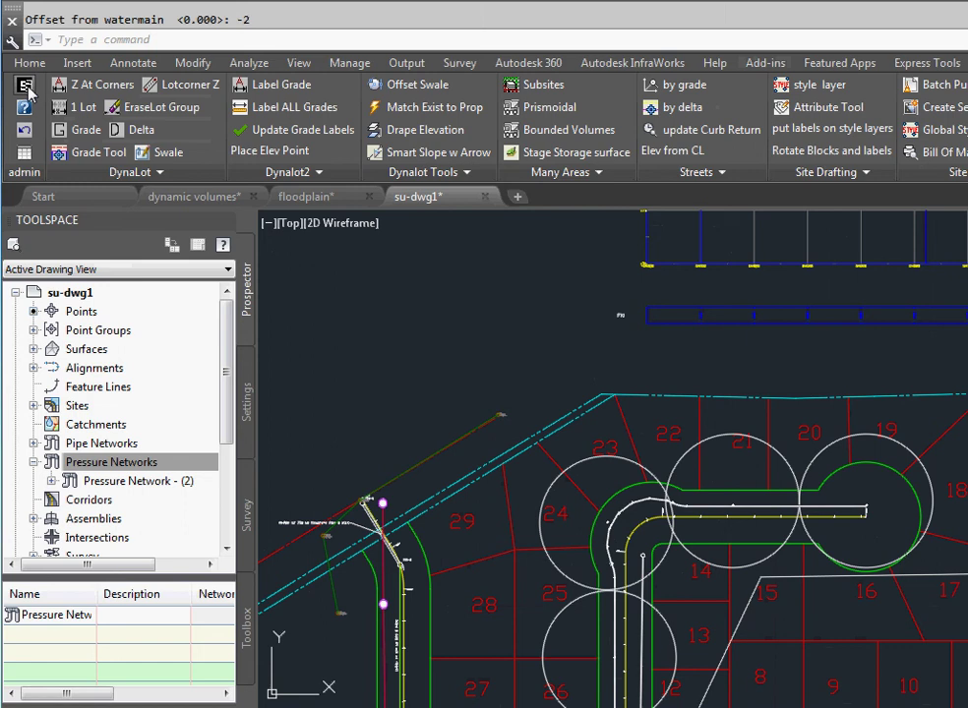
pyautogui.click(24, 86)
pyautogui.moveTo(60, 65); pyautogui.dragTo(425, 228)
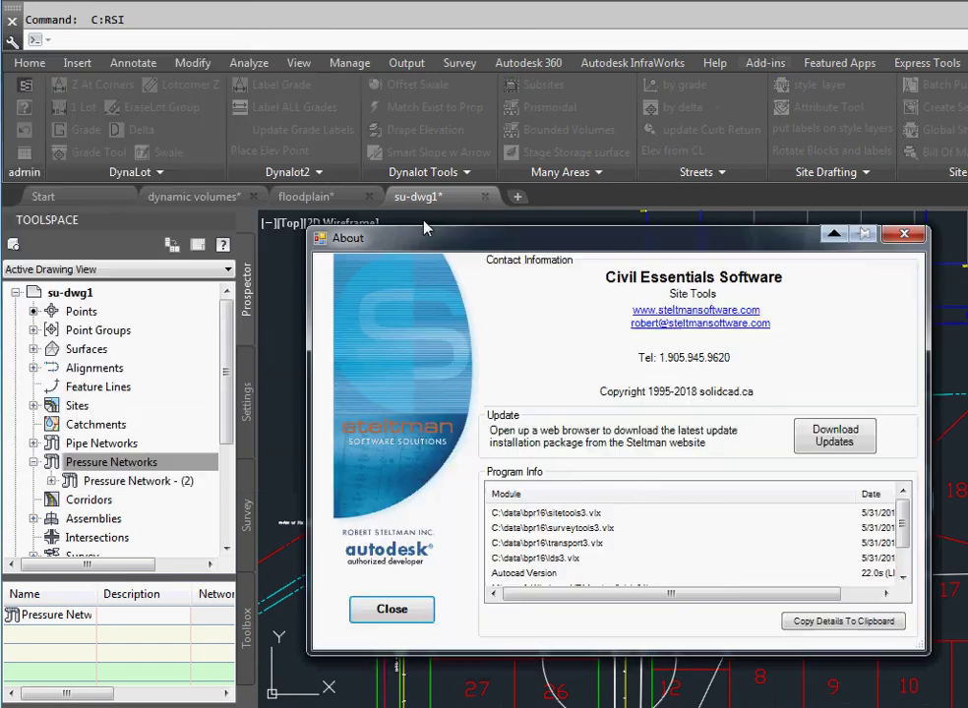